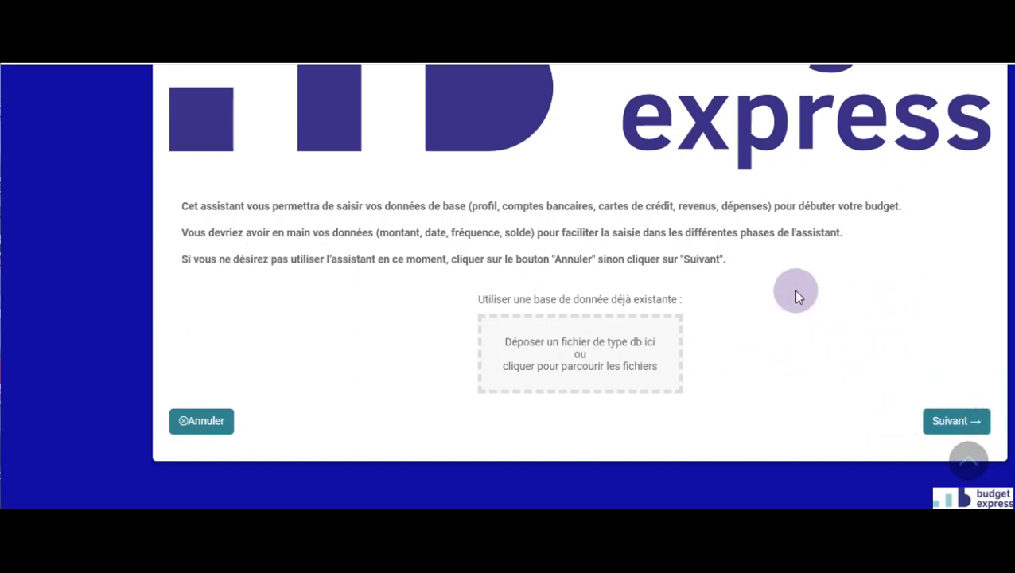
Step: Name the new budget TEST and give it the description Démonstration
scroll(795, 292, up, 4)
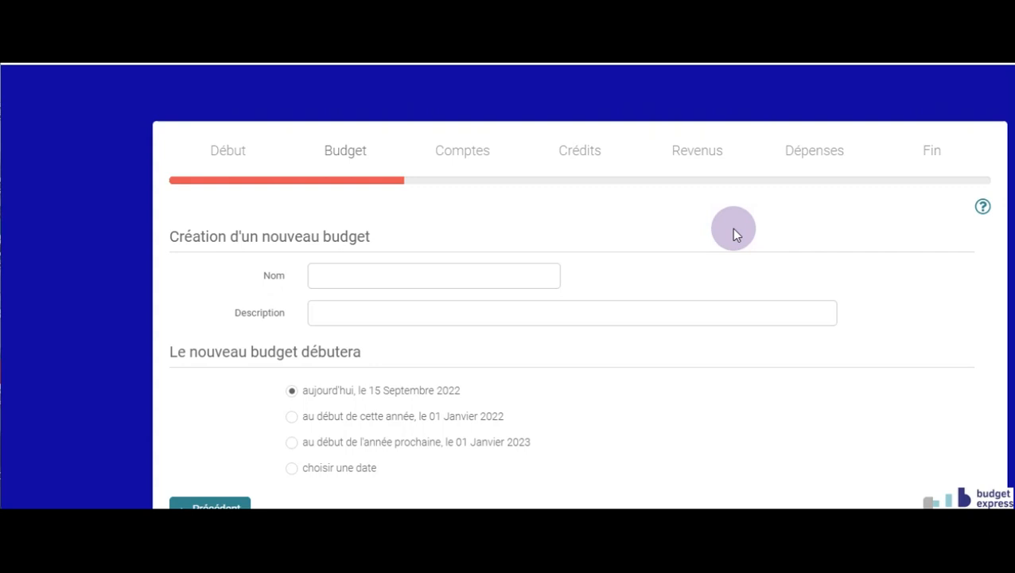
click(334, 274)
click(401, 367)
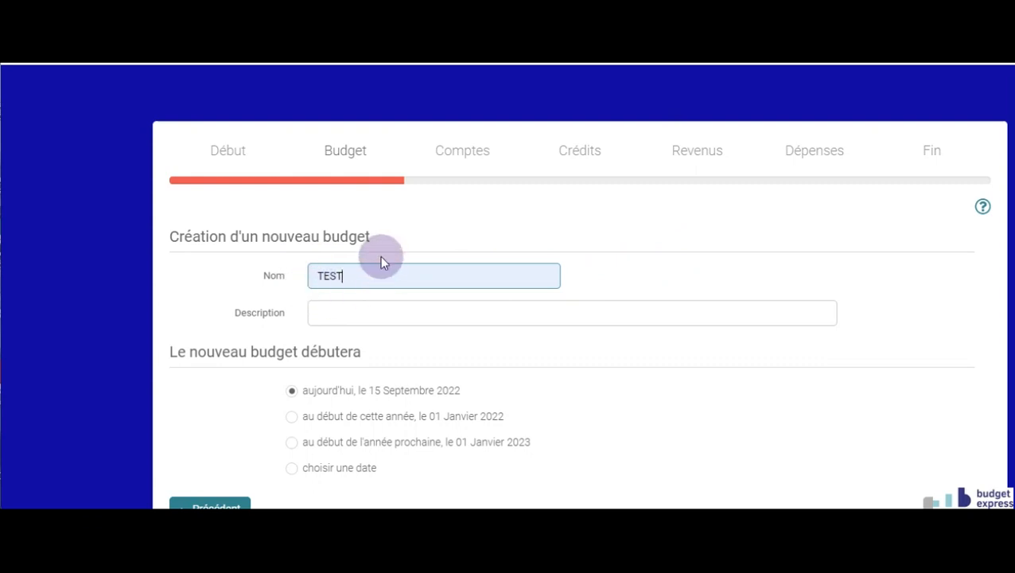
click(337, 315)
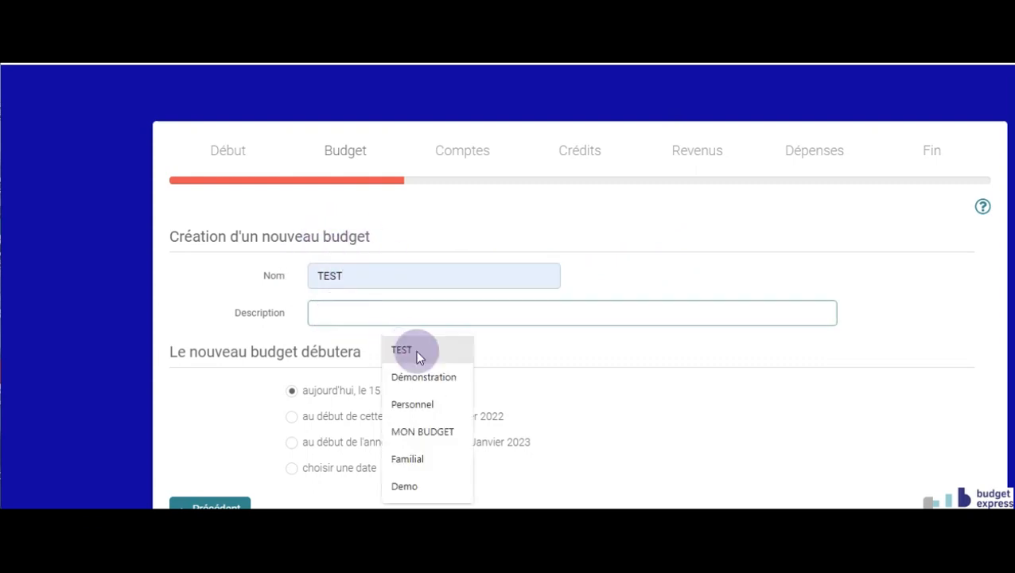
click(434, 379)
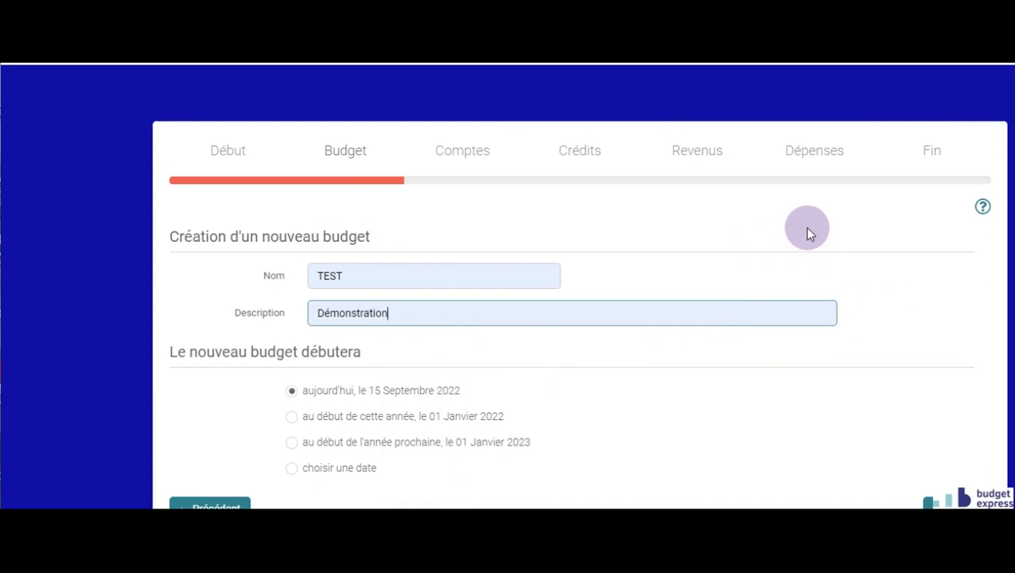
scroll(807, 235, down, 1)
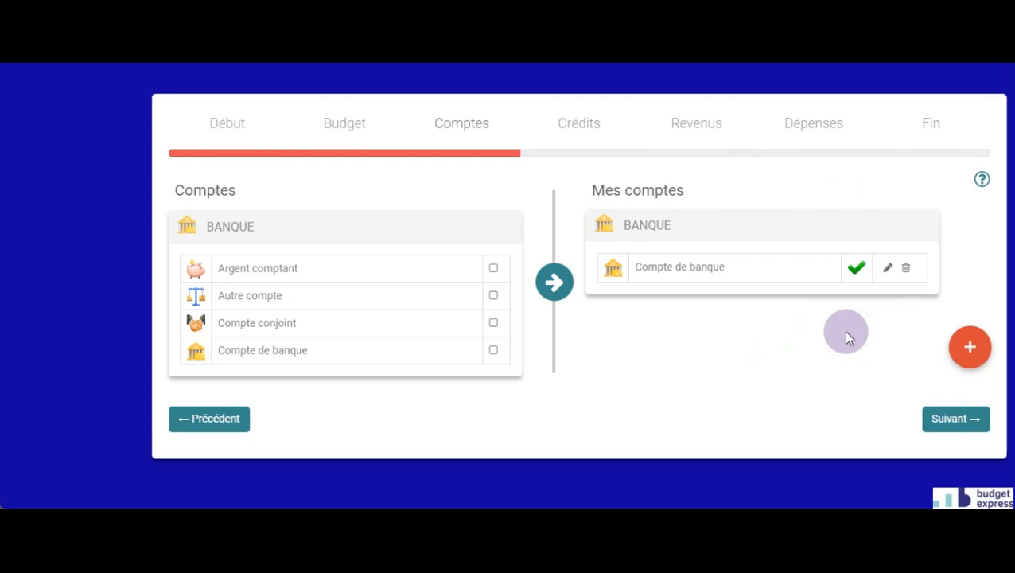
Step: Review the description, main-account setting and balance of Compte de banque, and close its details without changes
click(888, 270)
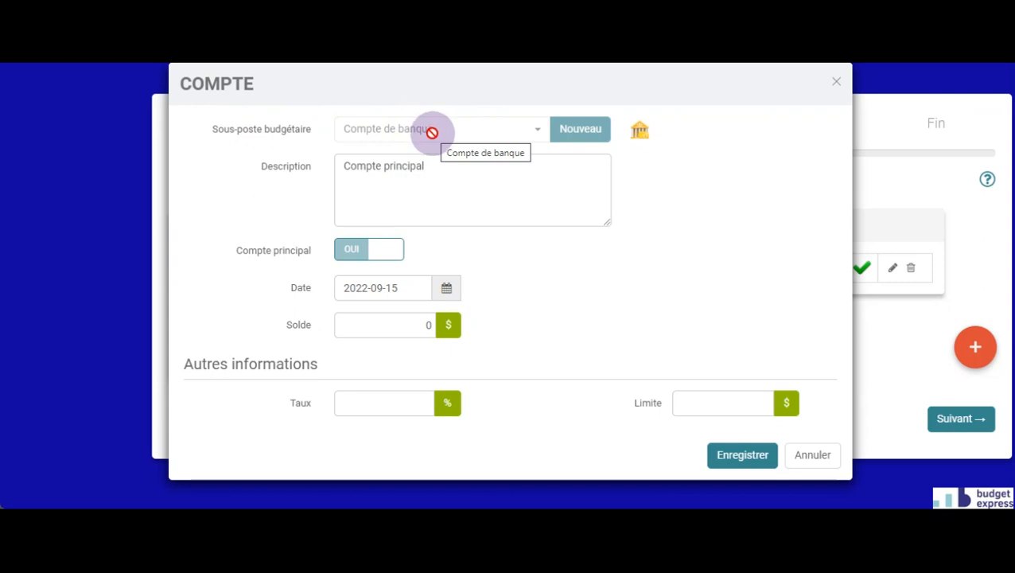
click(435, 167)
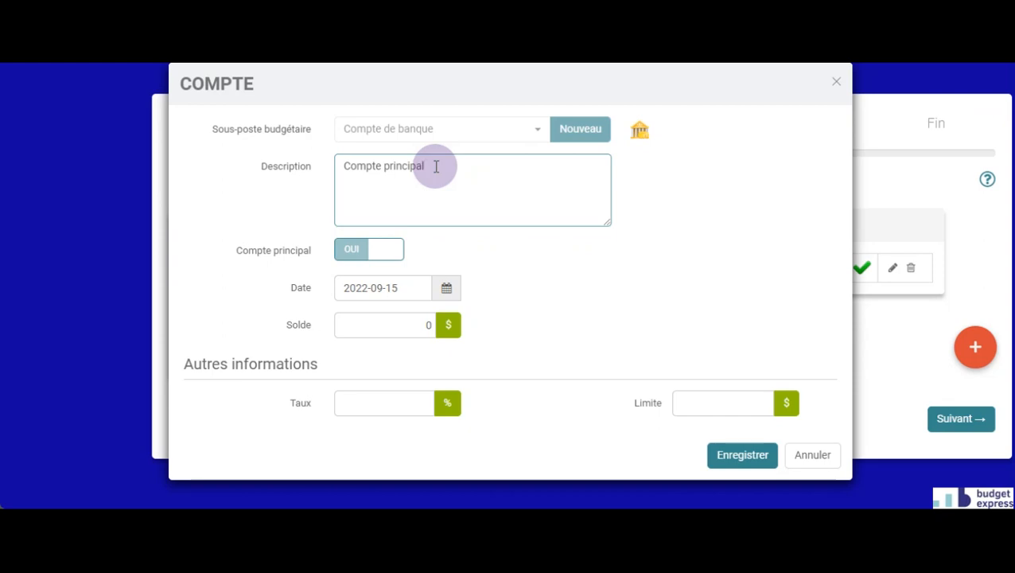
click(342, 245)
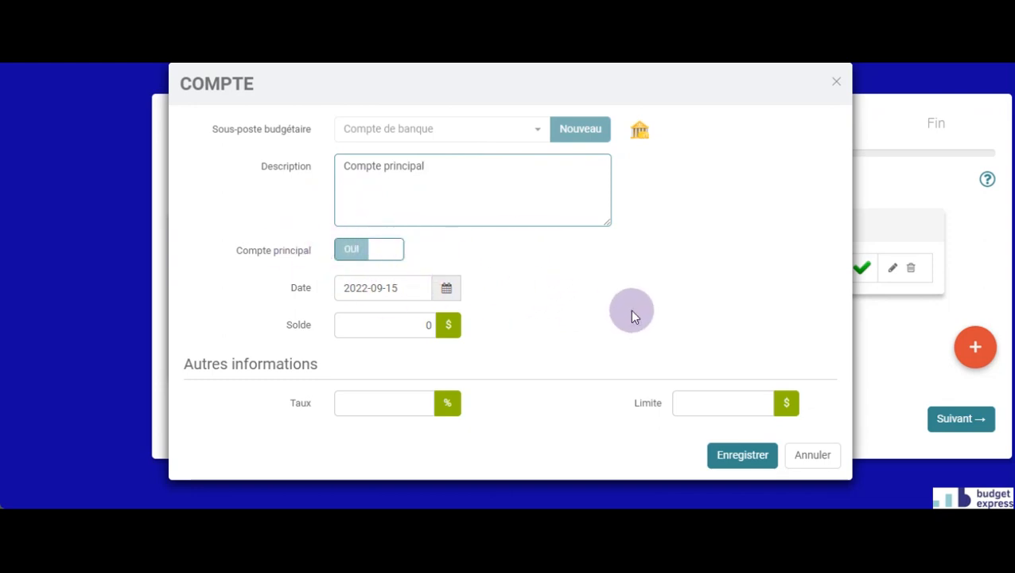
click(398, 323)
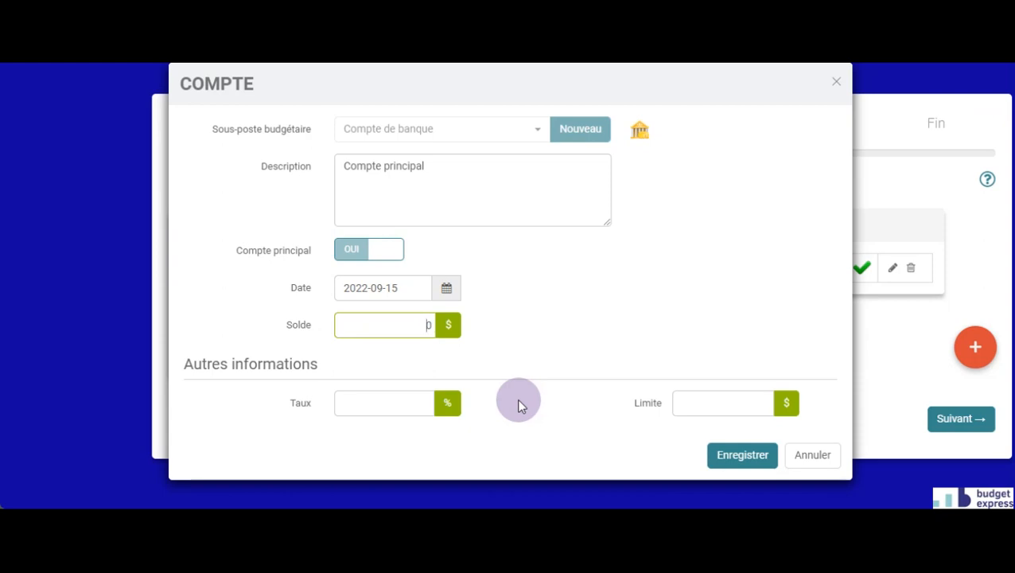
click(751, 463)
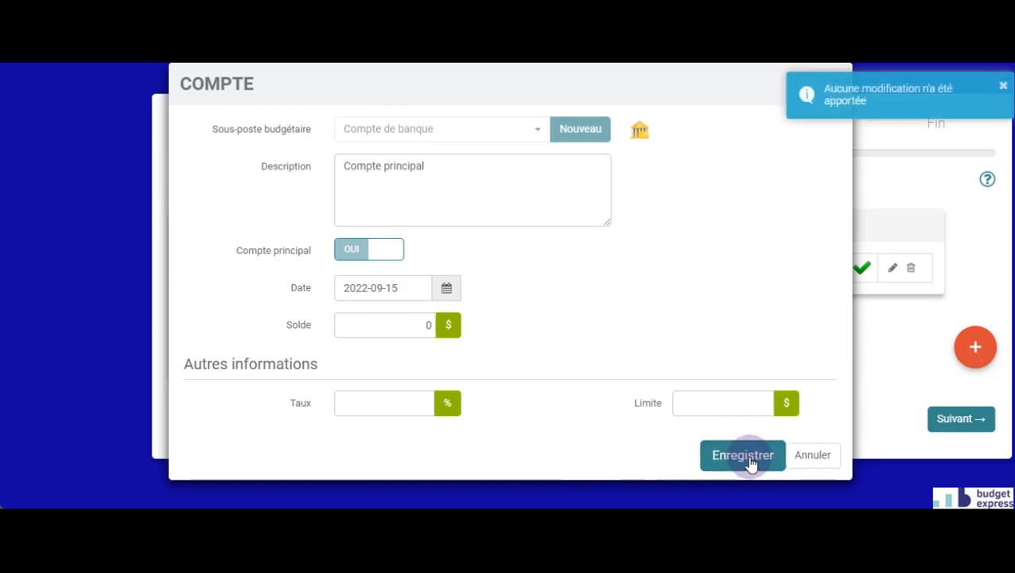
click(1004, 91)
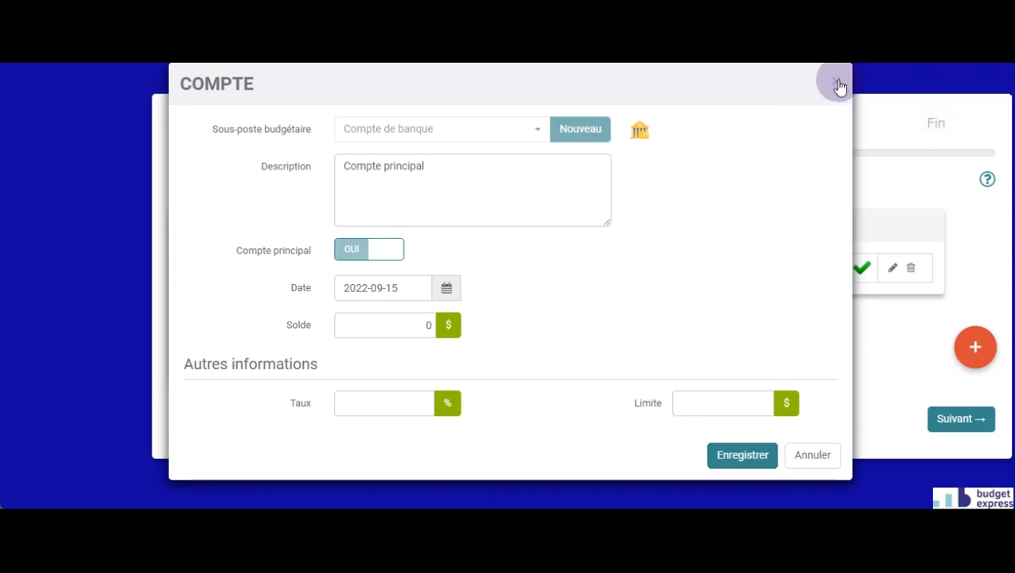
click(837, 83)
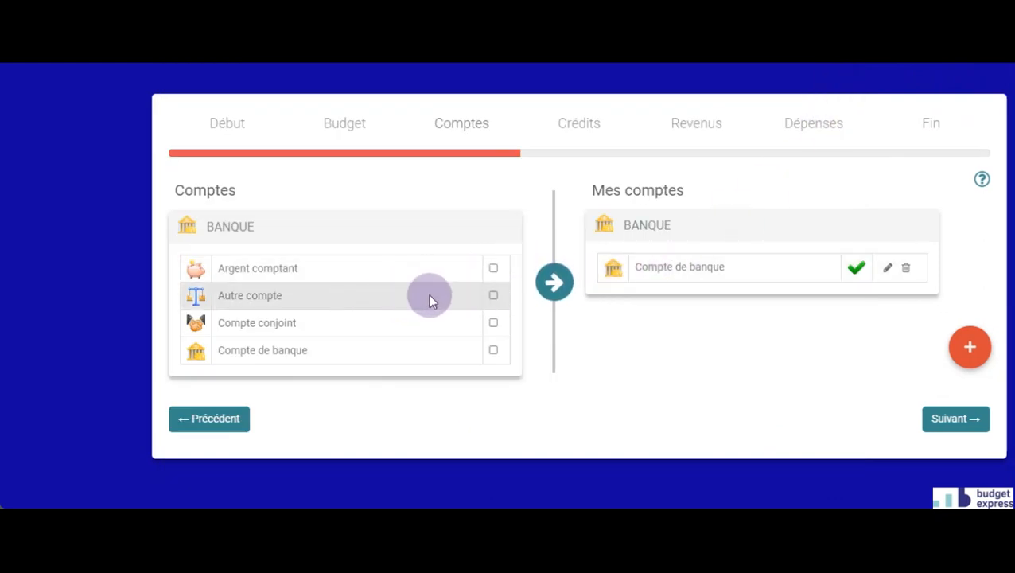
Step: Add Autre compte to the budget's own accounts and delete it again
click(492, 296)
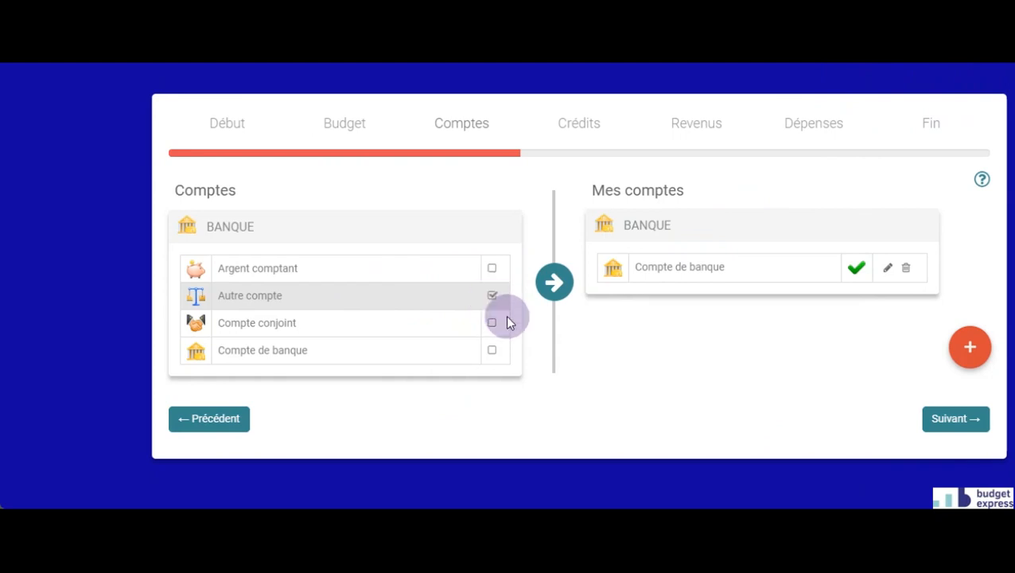
click(555, 285)
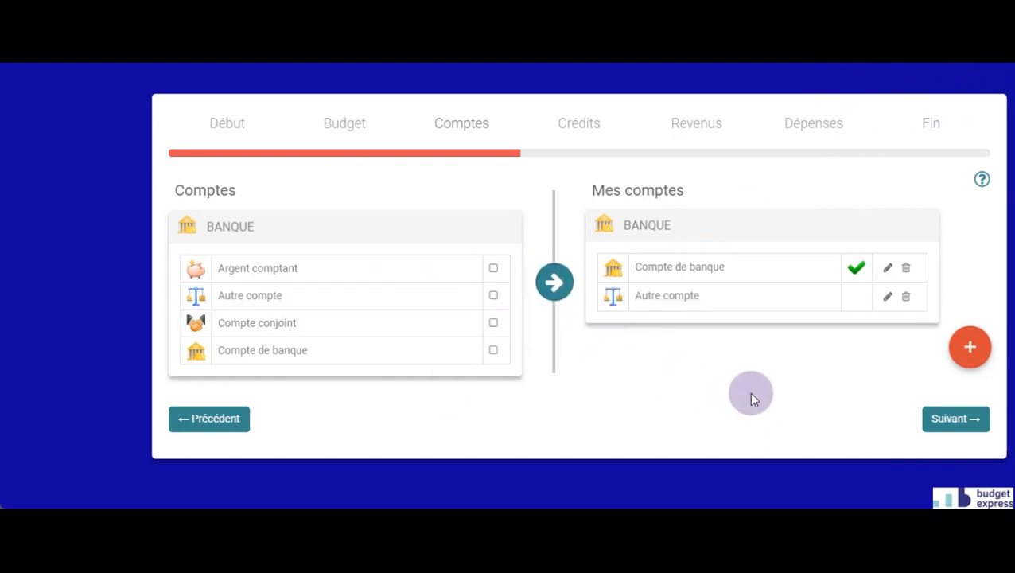
click(906, 299)
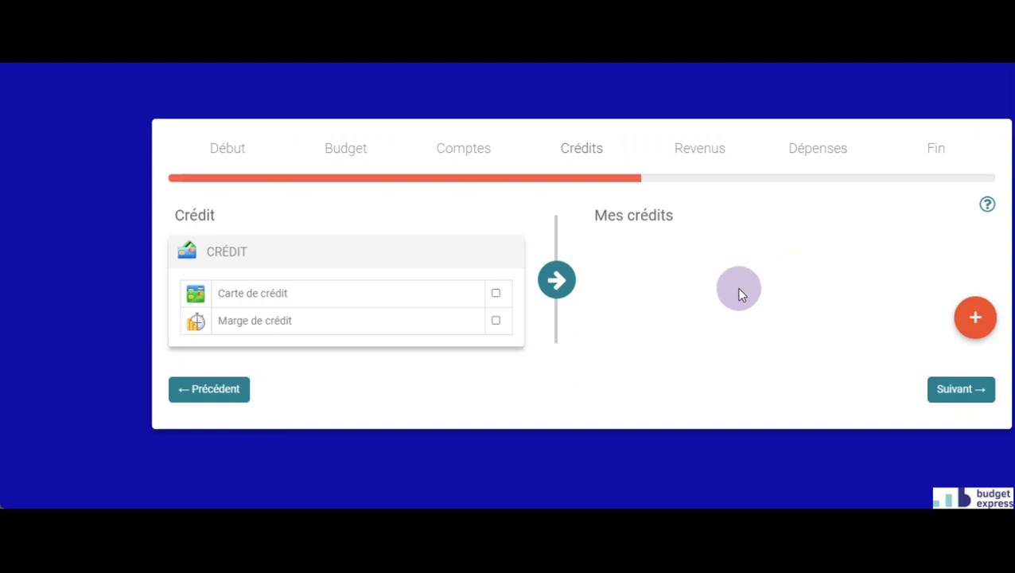
Step: Add two Carte de crédit entries to the budget's own credits
click(496, 294)
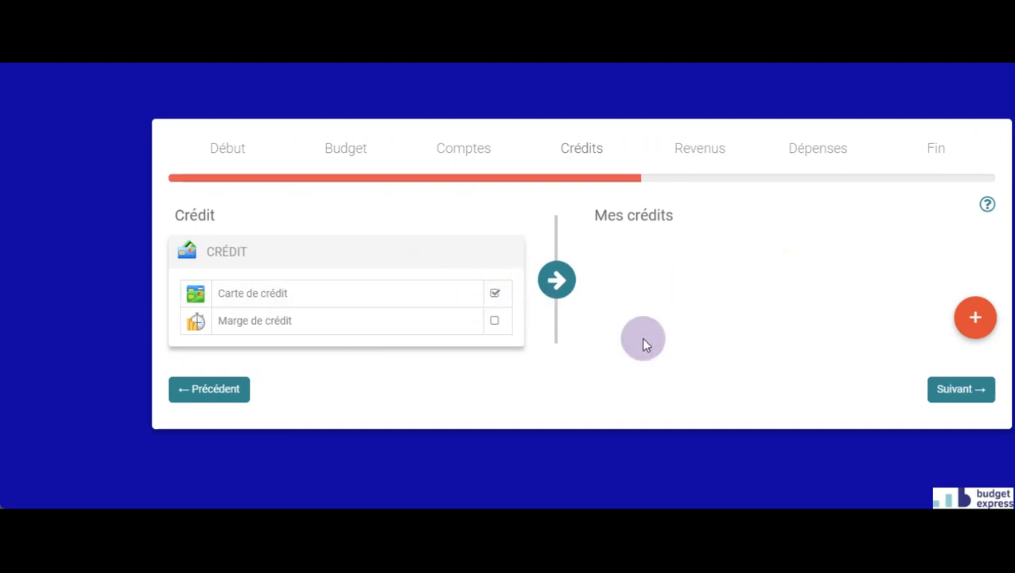
click(555, 282)
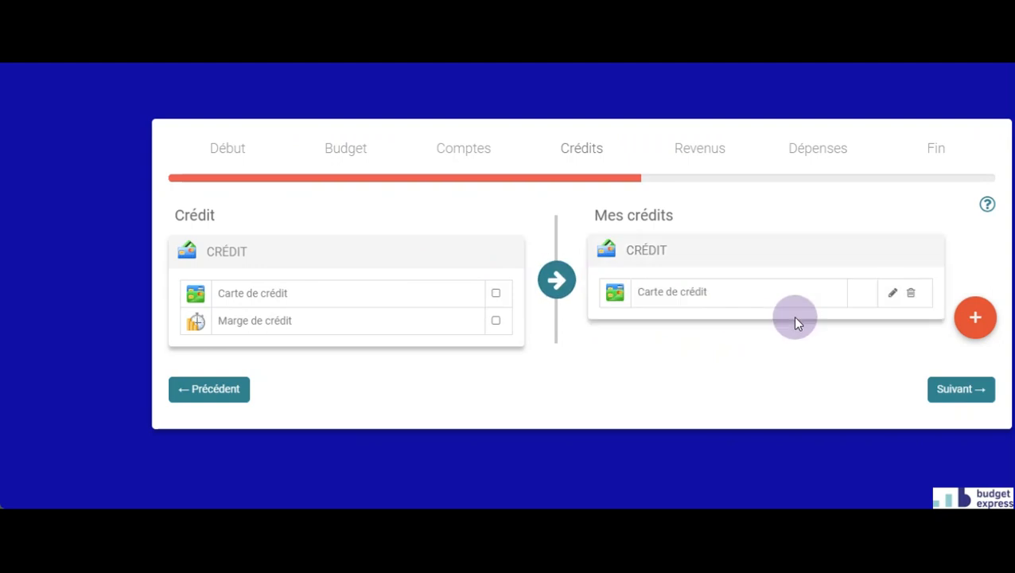
click(894, 294)
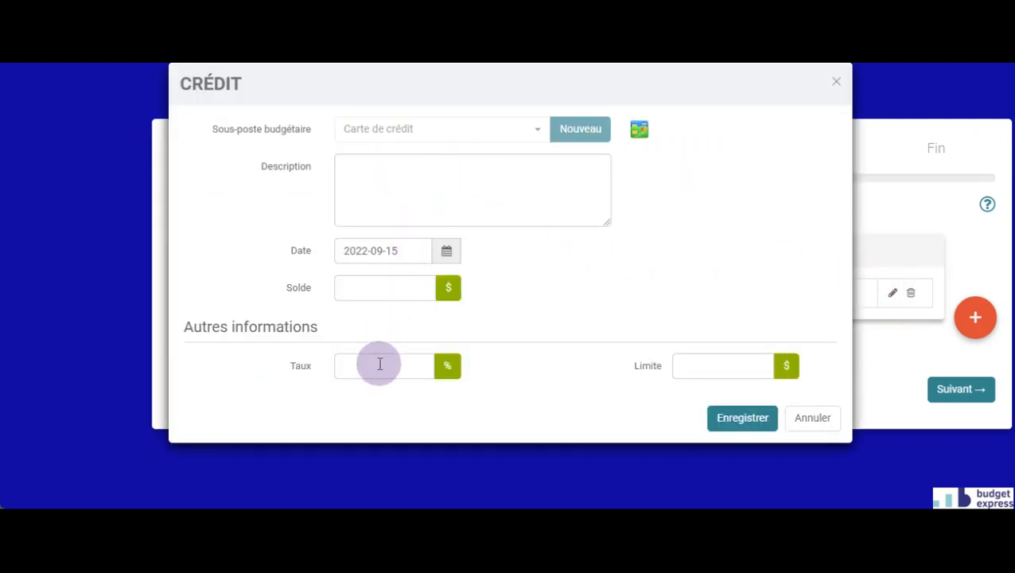
click(802, 420)
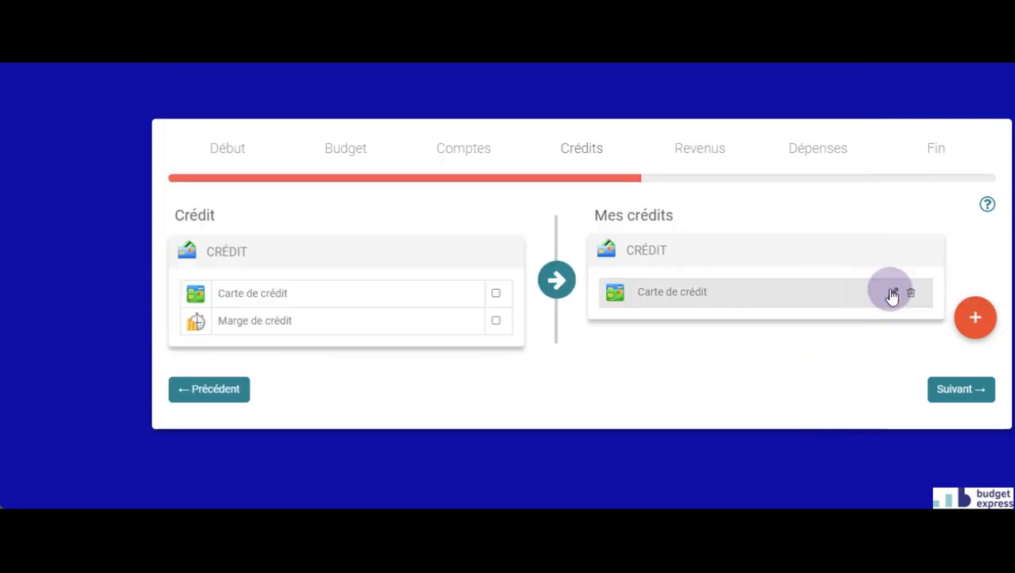
click(496, 293)
click(556, 279)
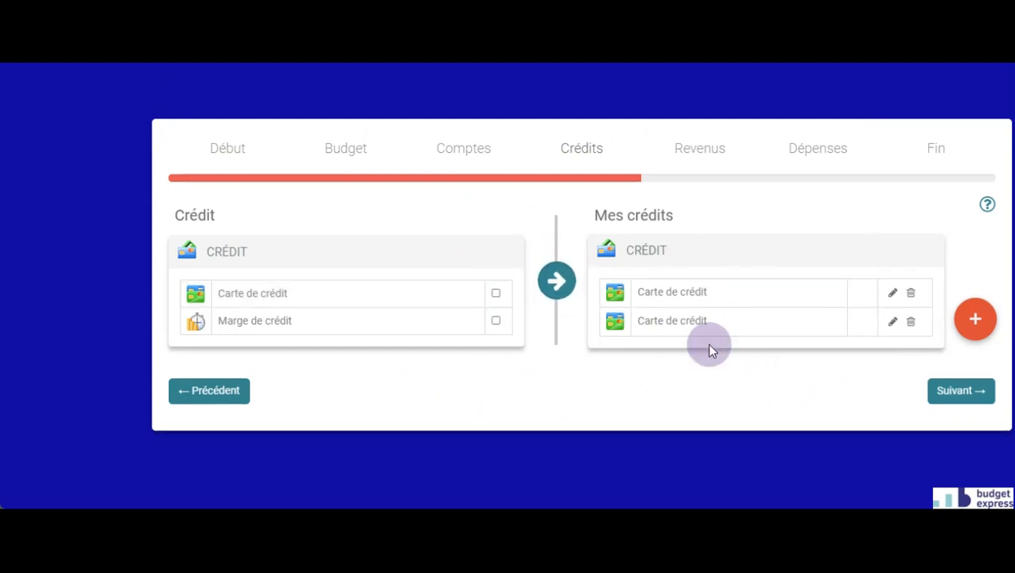
Step: Give the first Carte de crédit entry the description visa and a balance of 0 $, and save it
click(893, 294)
click(410, 284)
text(0)
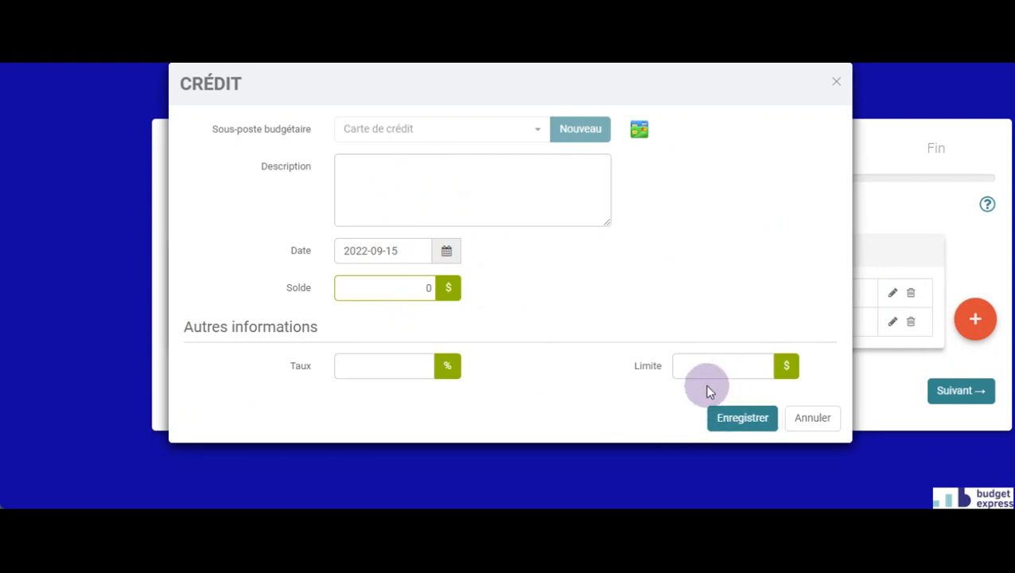
click(390, 179)
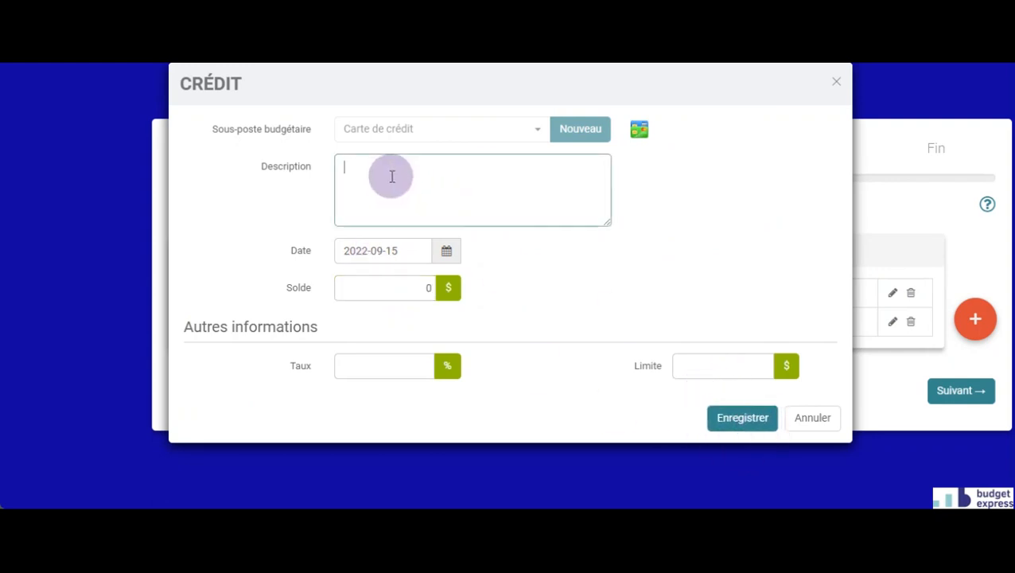
text(visa)
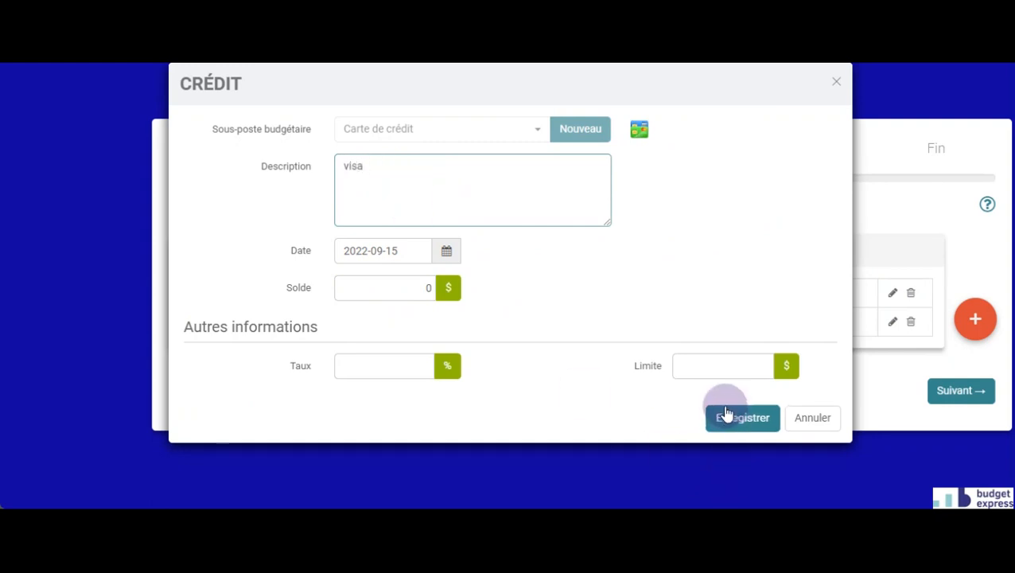
click(732, 405)
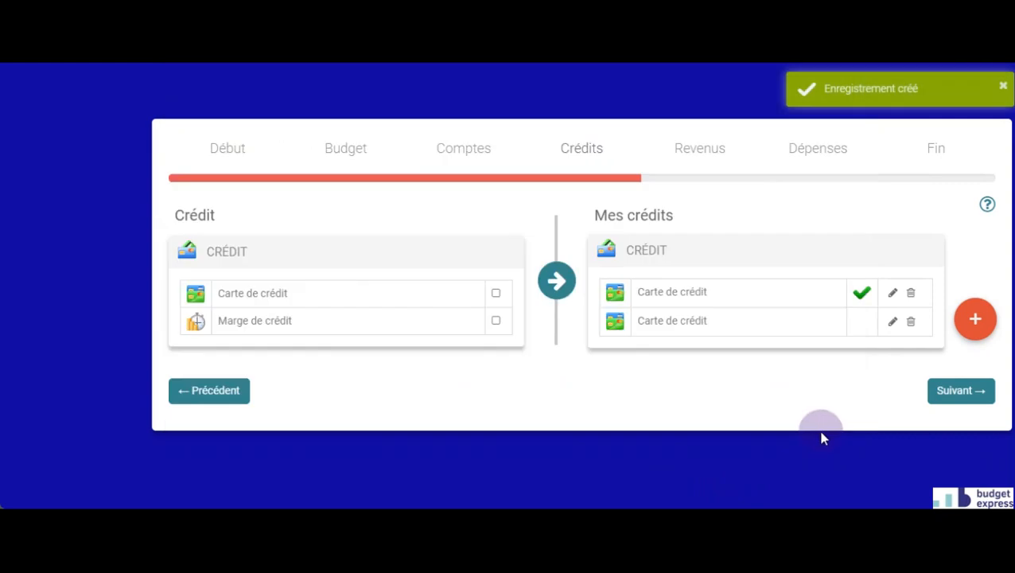
Step: Give the second Carte de crédit entry the description Costco and a balance of 0 $, and save it
click(894, 322)
click(376, 175)
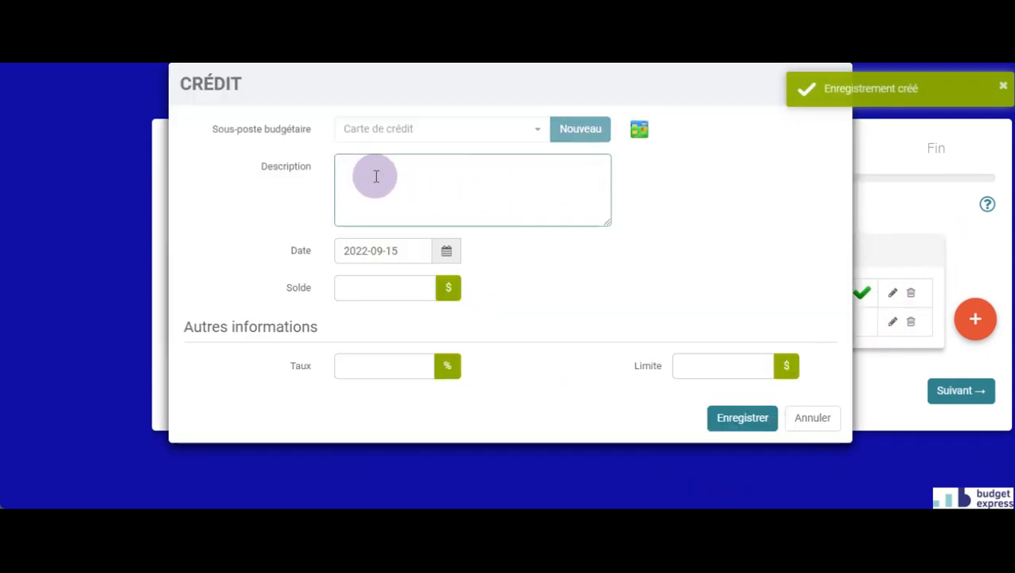
text(Costco)
click(418, 288)
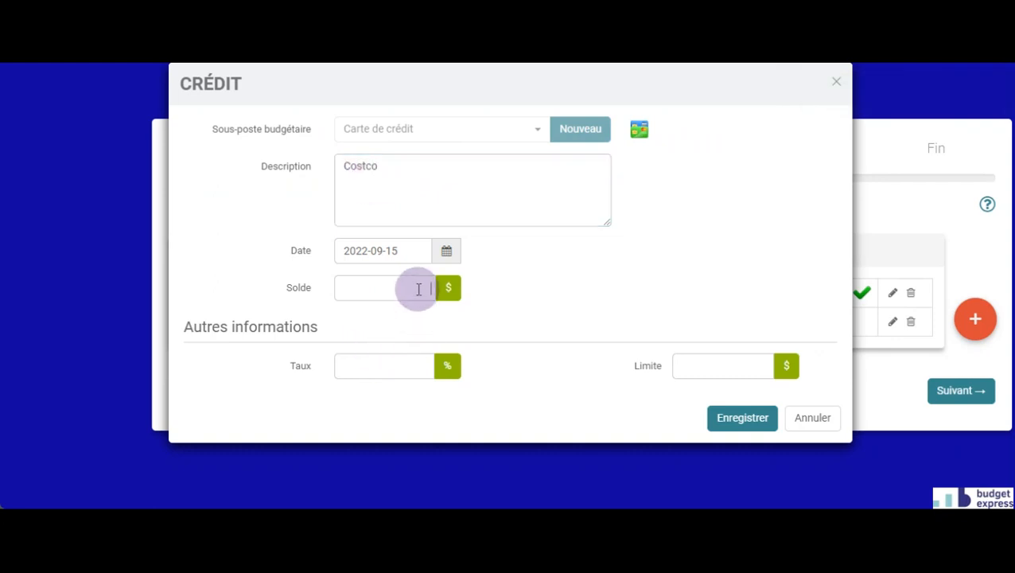
text(0)
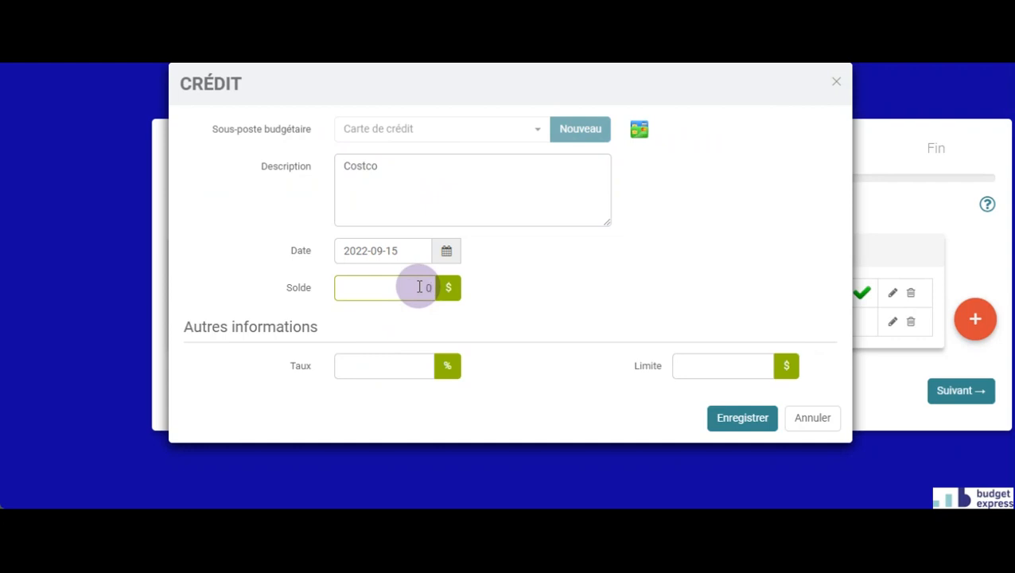
click(747, 419)
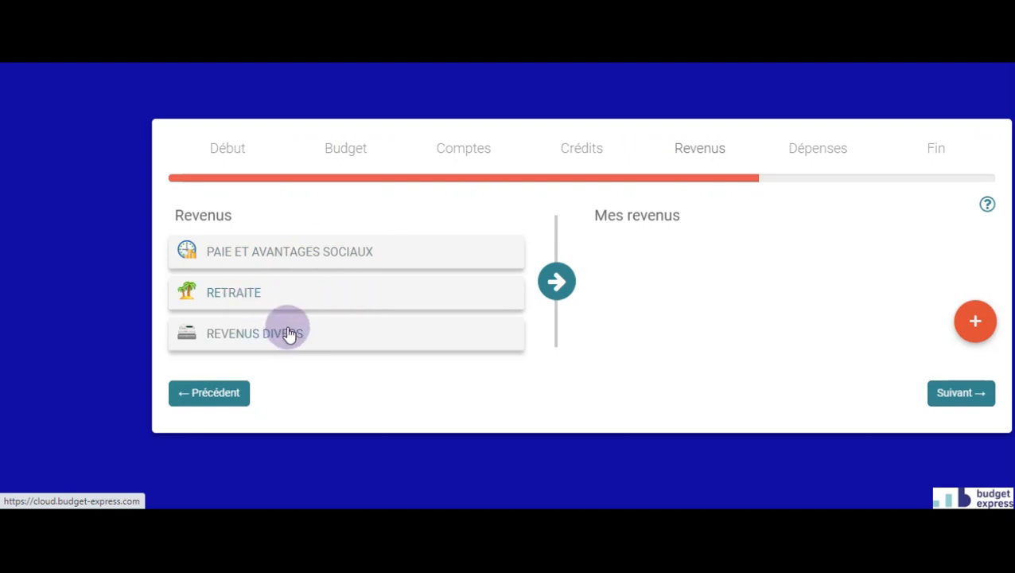
Step: Add Paie from the Paie et avantages sociaux category to the budget's own incomes
click(315, 255)
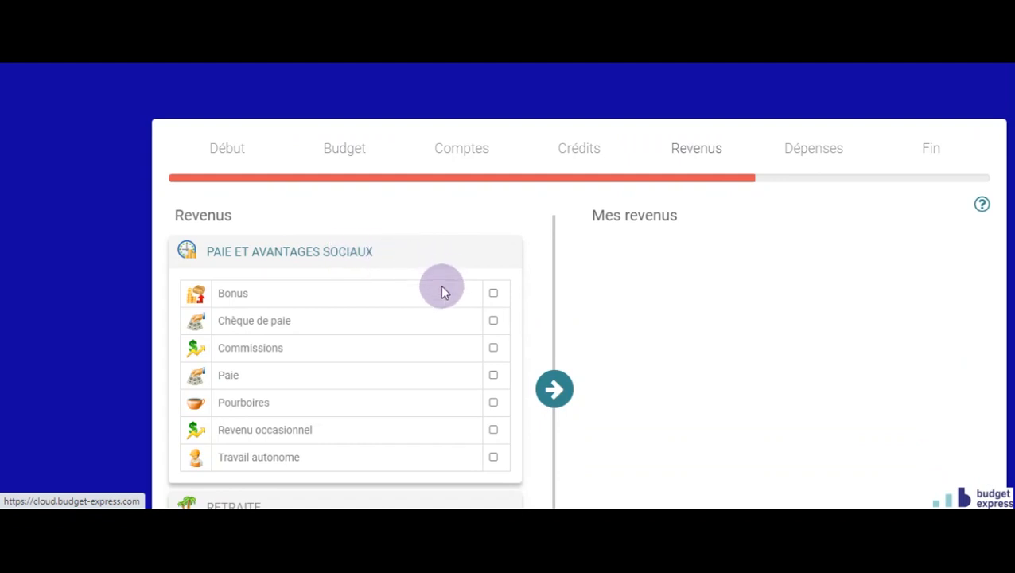
scroll(434, 294, down, 1)
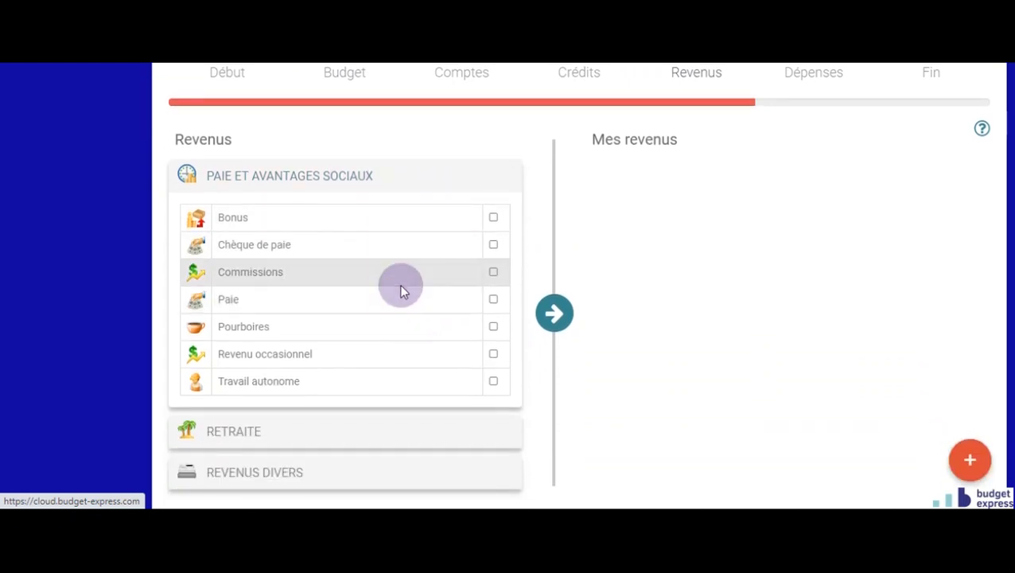
click(493, 300)
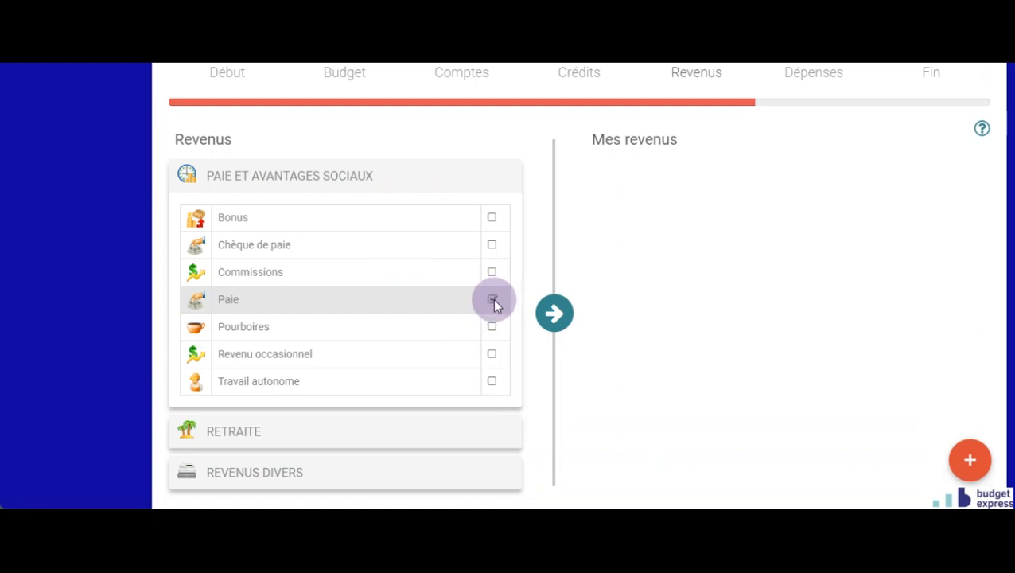
click(557, 313)
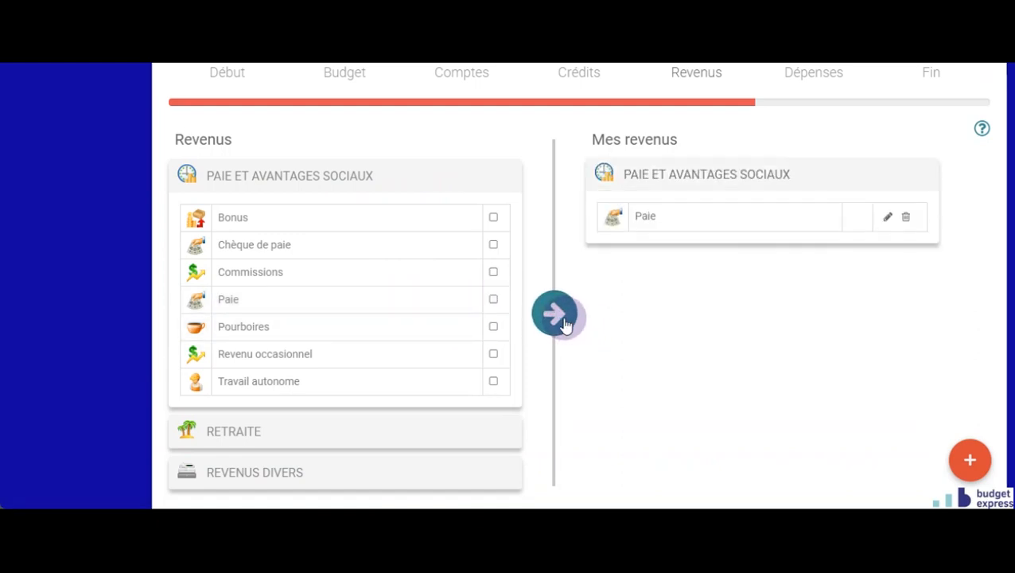
Step: Set the Paie income's amount to 800 $ with a Semaine frequency, recurring every 1 week
click(888, 217)
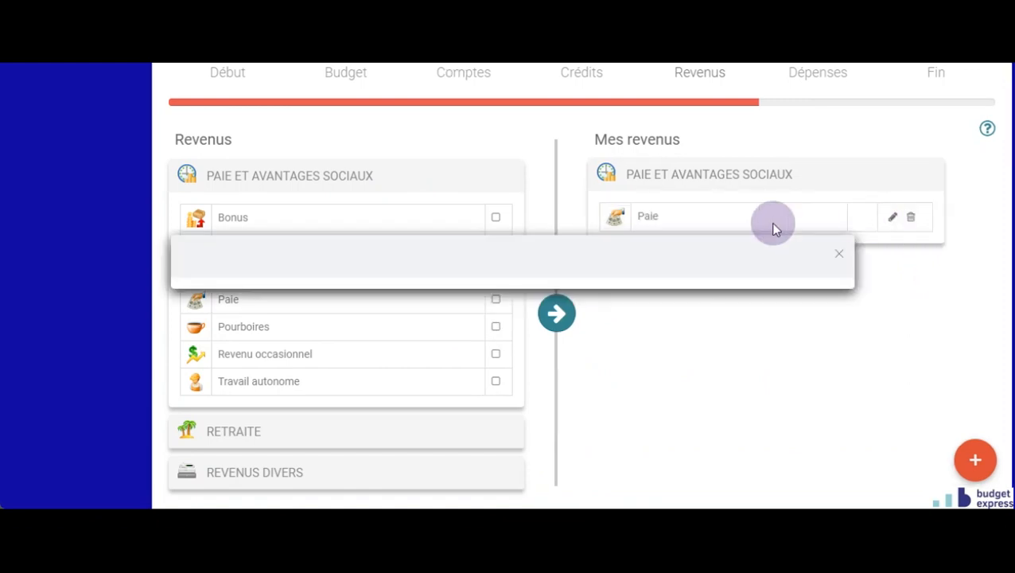
click(446, 190)
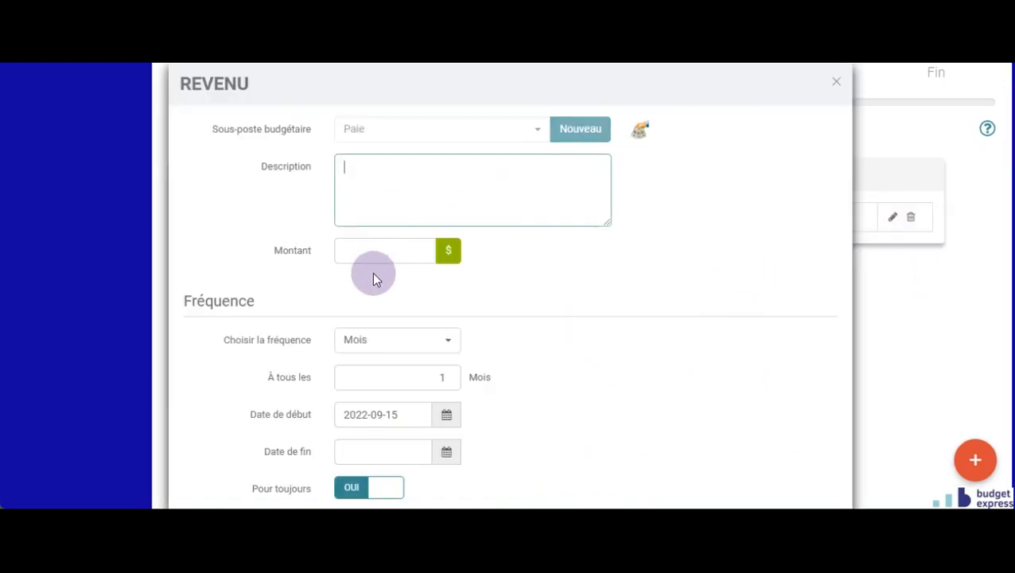
click(386, 251)
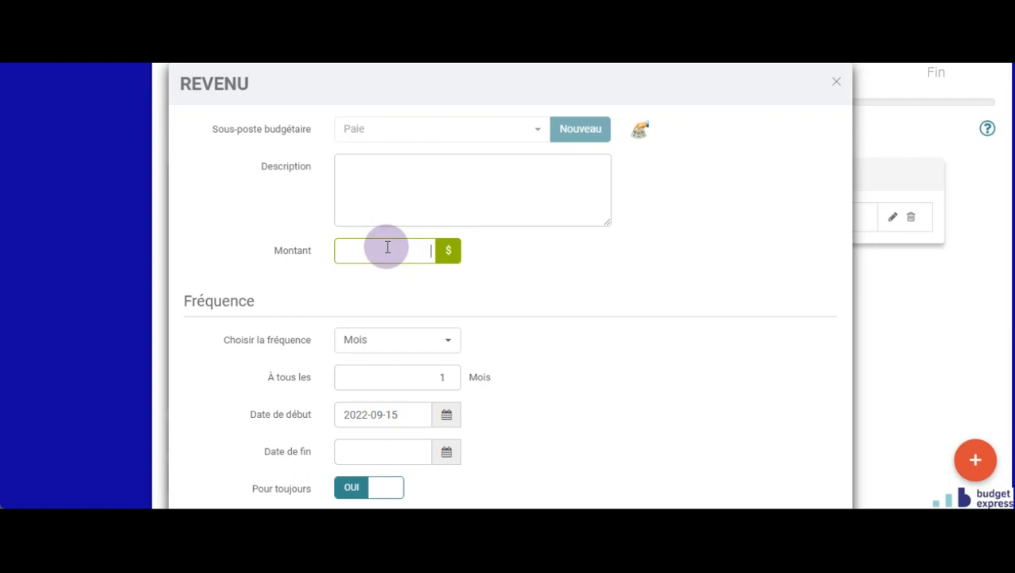
text(800)
click(447, 344)
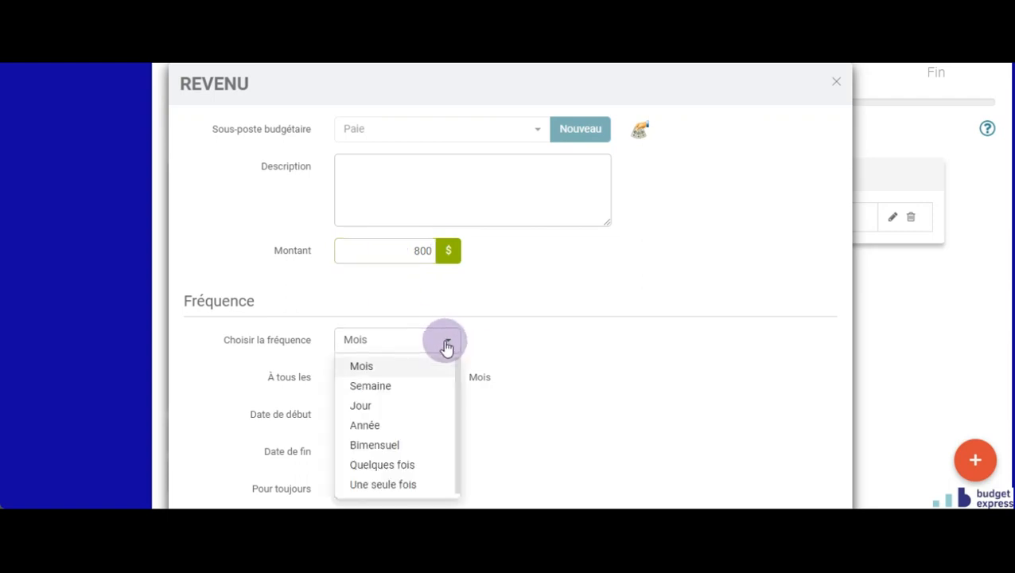
click(380, 387)
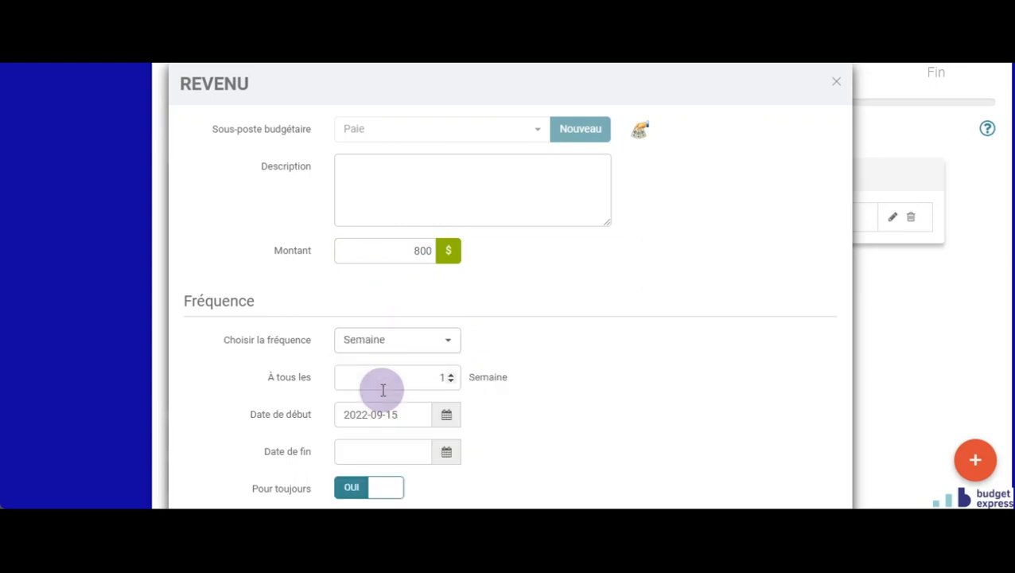
click(450, 375)
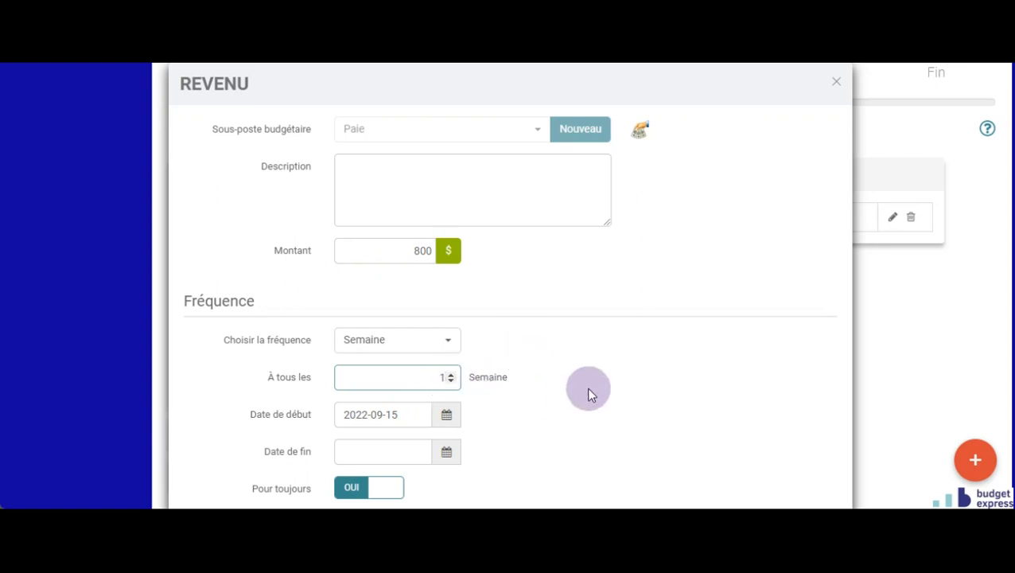
Step: Set the Paie income's start date to 2022-09-22 and have it received by Compte principal (Principal)
scroll(557, 374, down, 1)
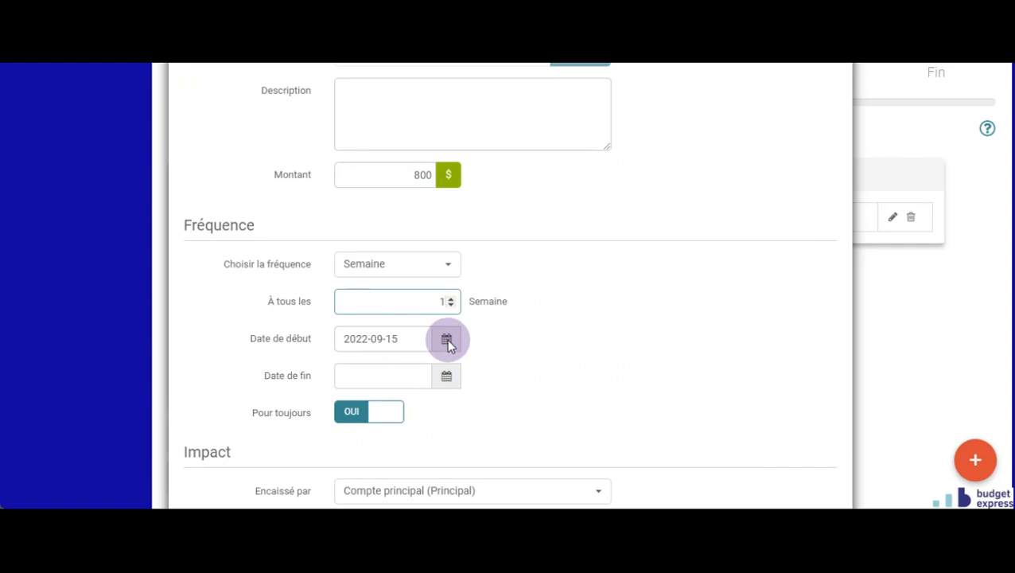
click(446, 339)
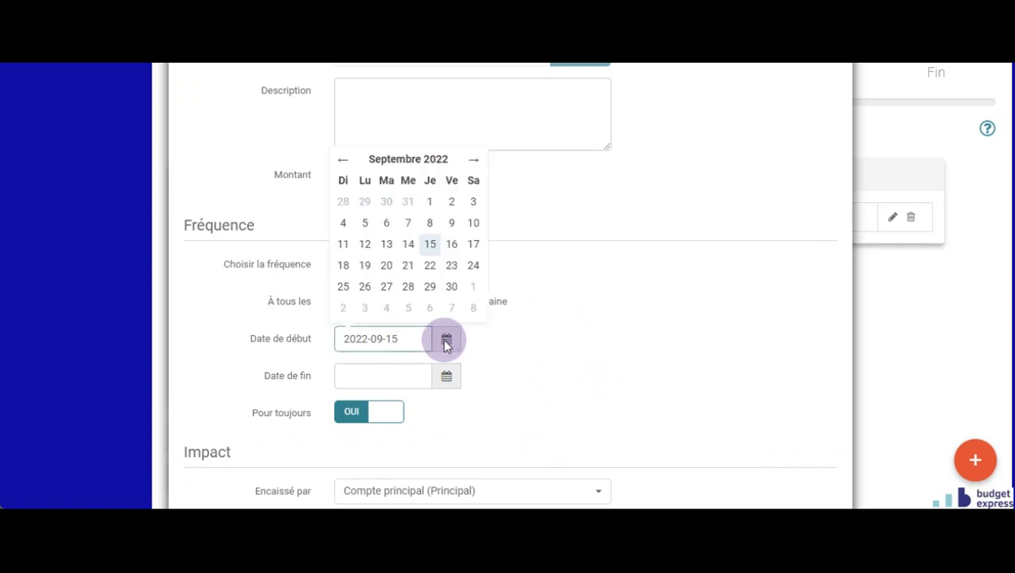
click(430, 265)
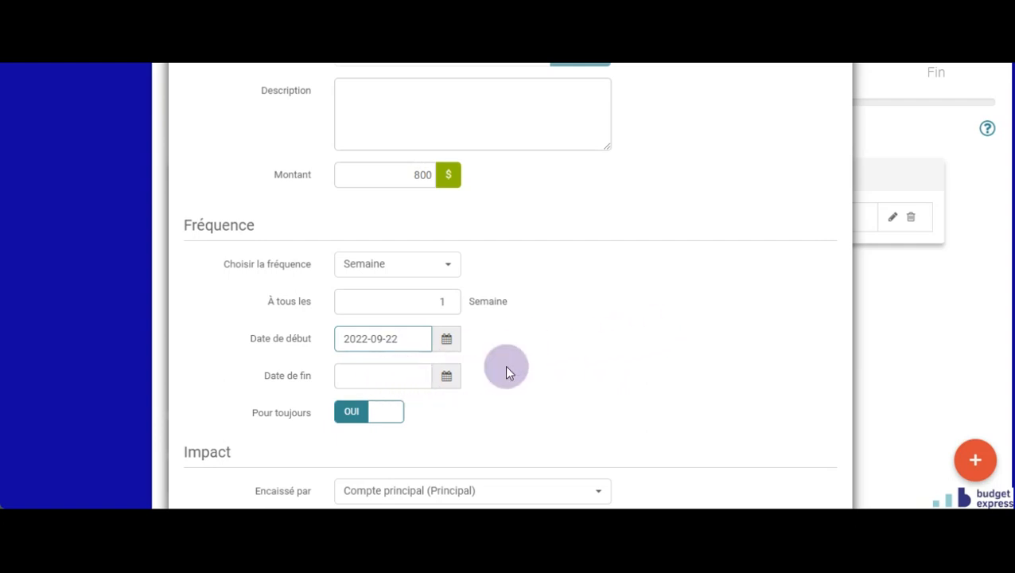
scroll(732, 232, down, 3)
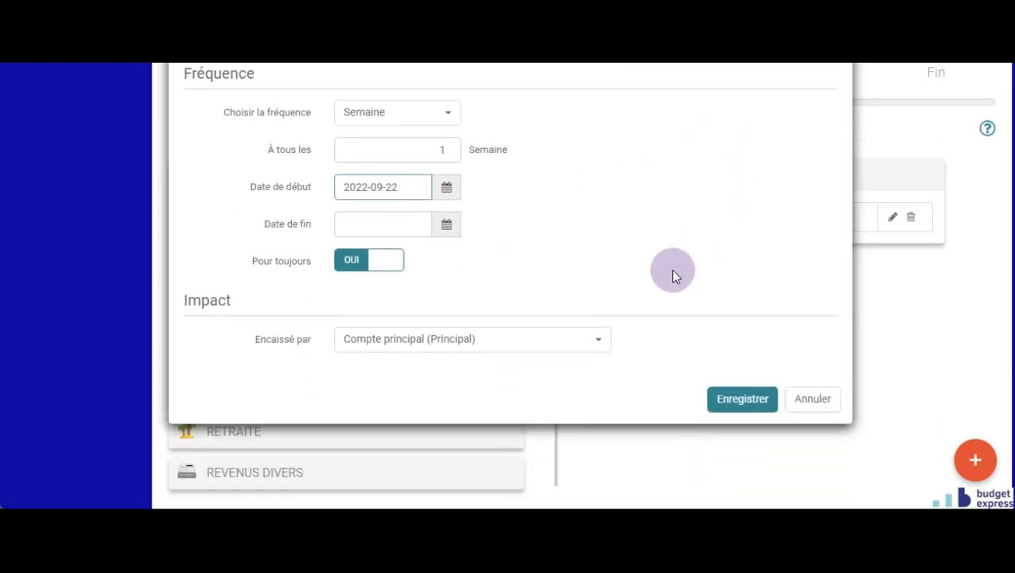
click(598, 343)
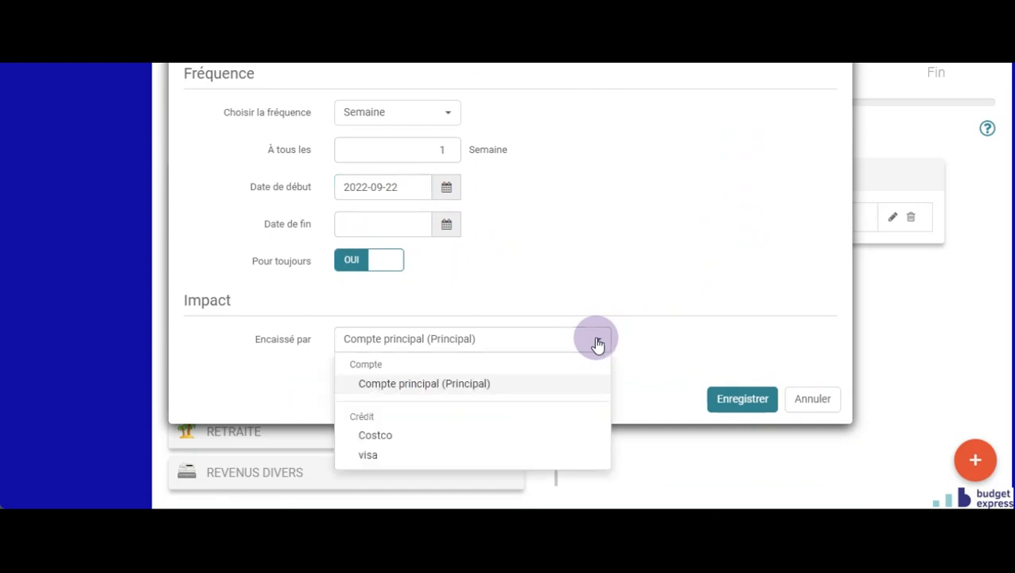
click(447, 385)
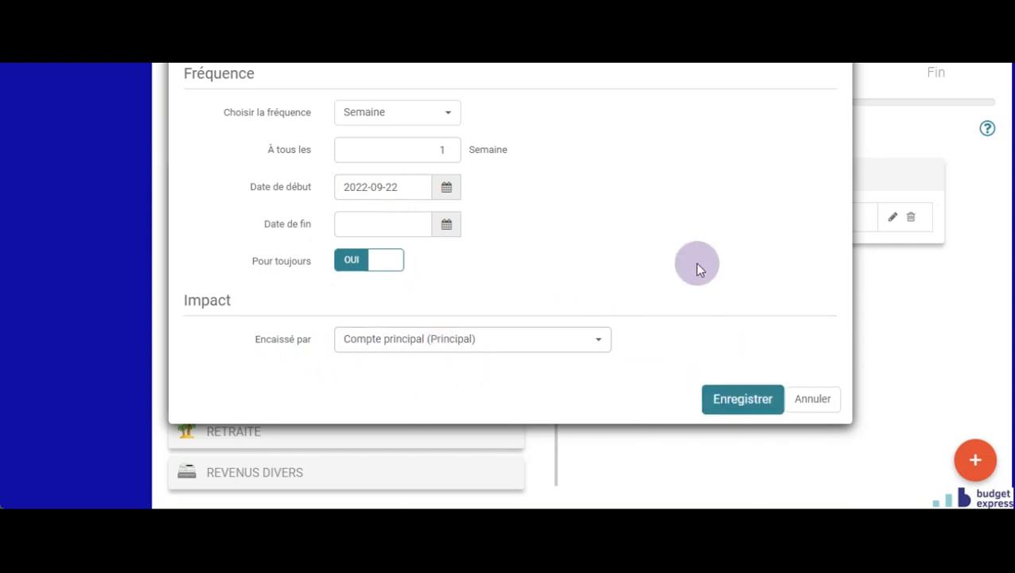
Step: Try the Quelques fois and Une seule fois frequencies for the Paie income, and return it to Semaine
scroll(691, 258, up, 1)
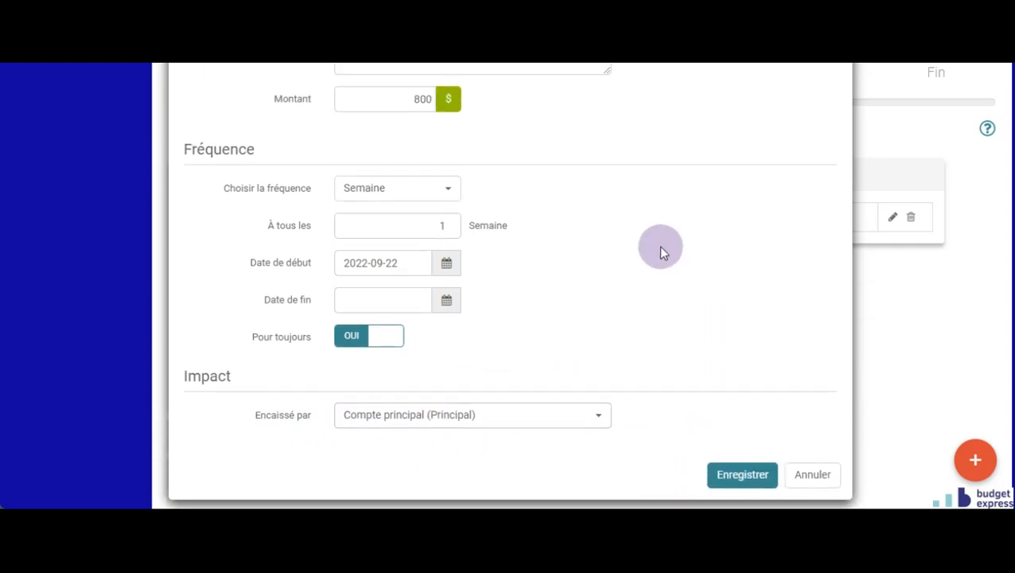
click(450, 191)
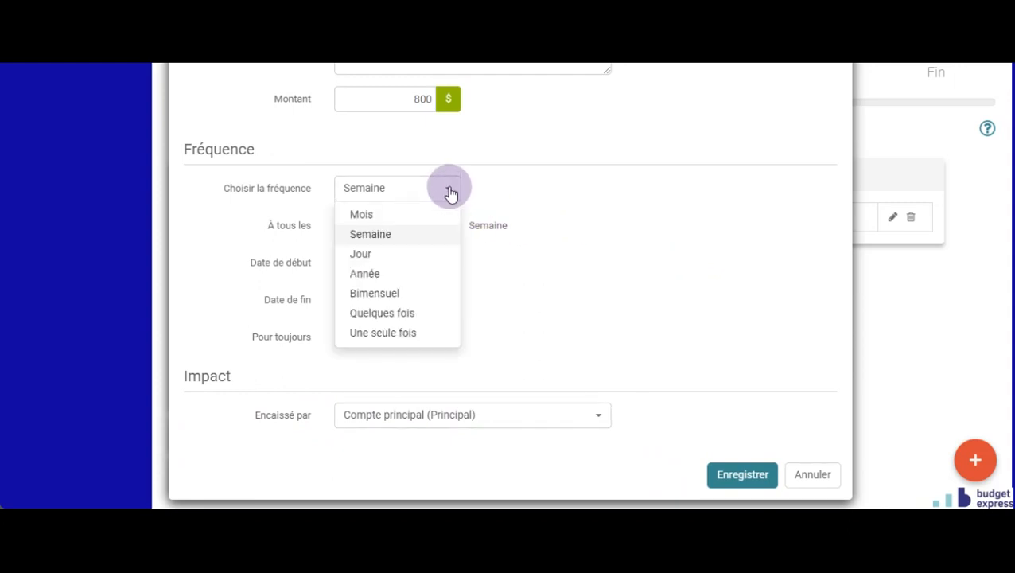
click(376, 315)
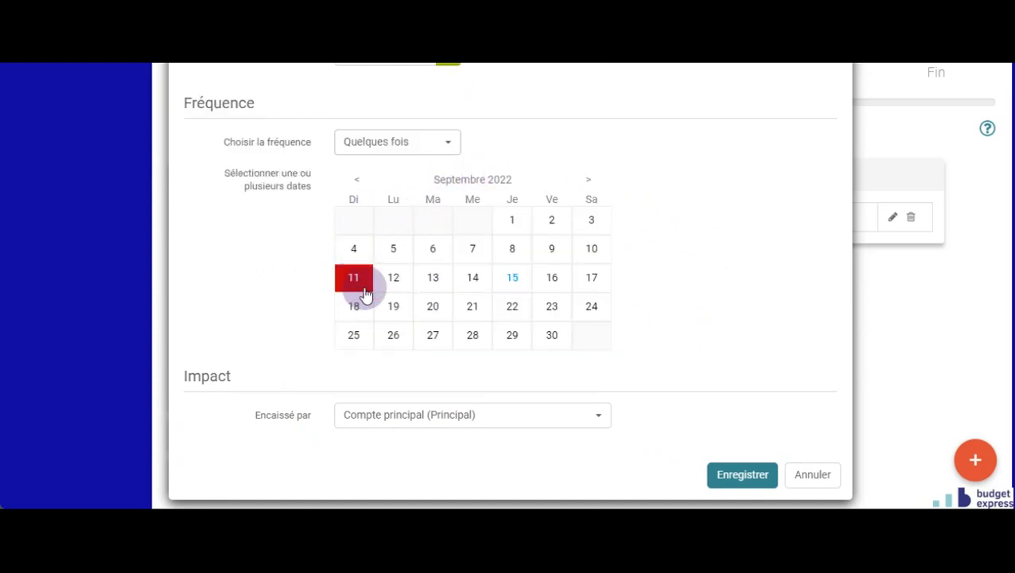
click(451, 143)
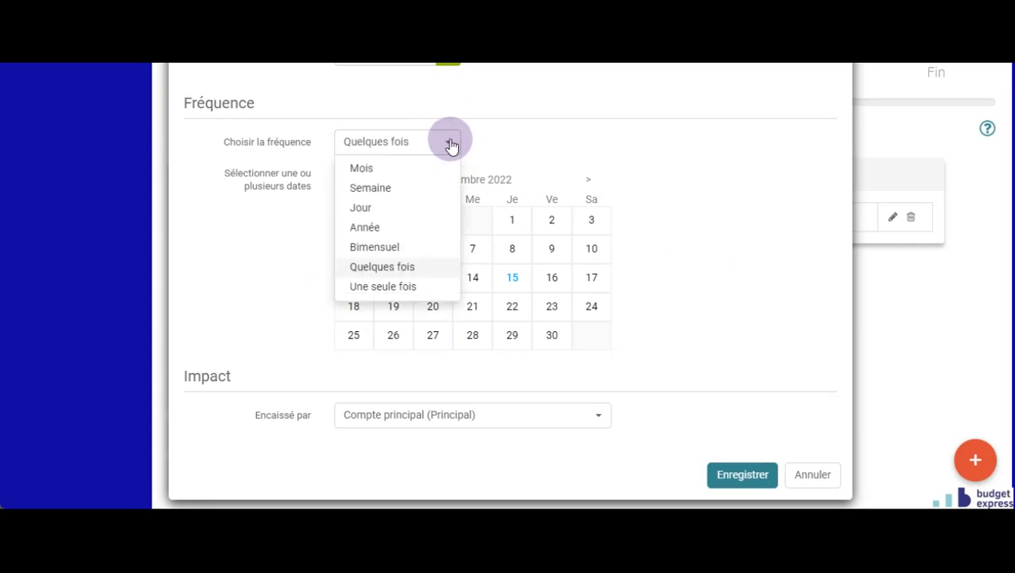
click(404, 291)
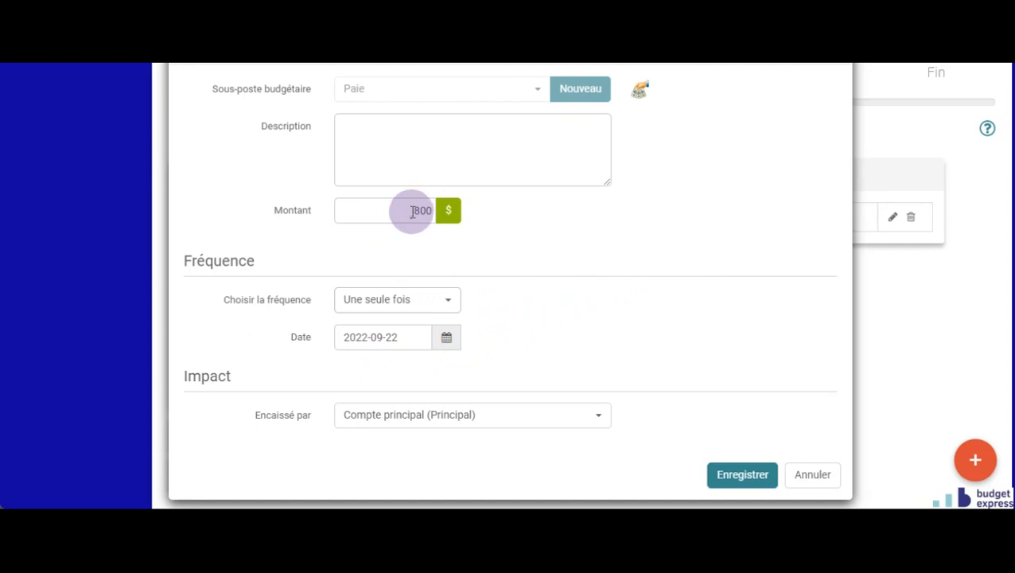
click(450, 301)
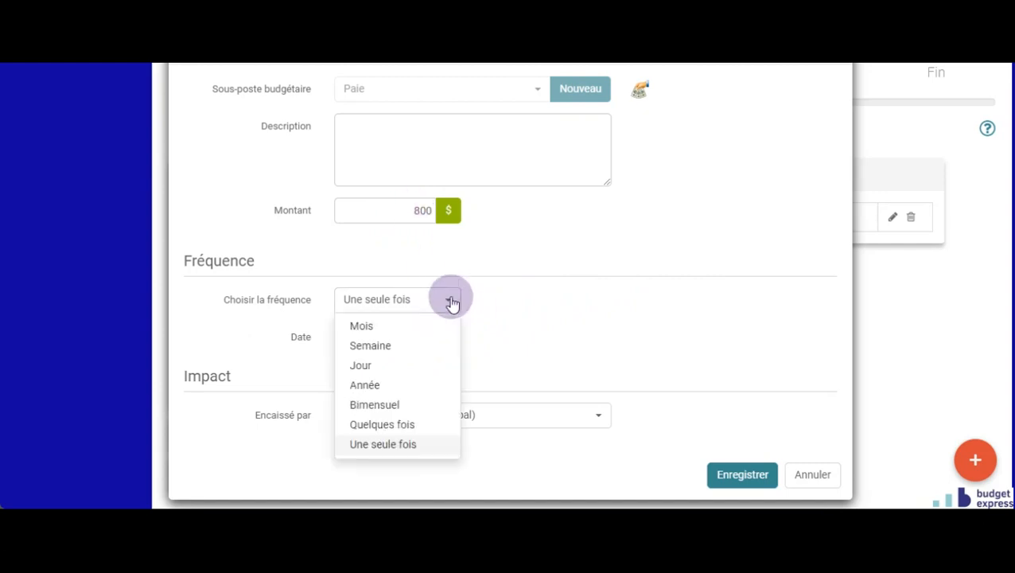
click(385, 348)
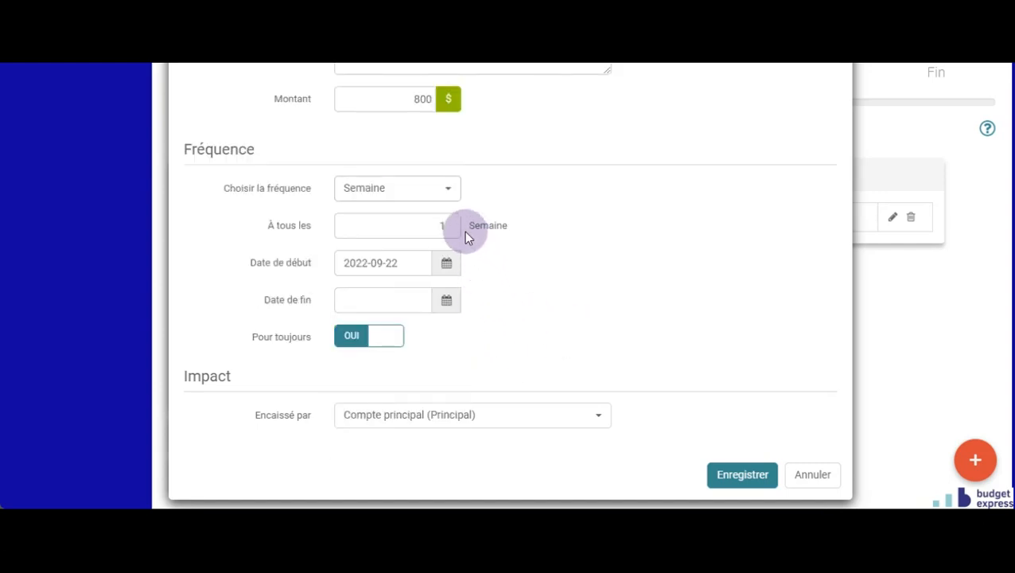
Step: Save the Paie income and add Épicerie from the Alimentation category to the budget's own expenses
click(736, 479)
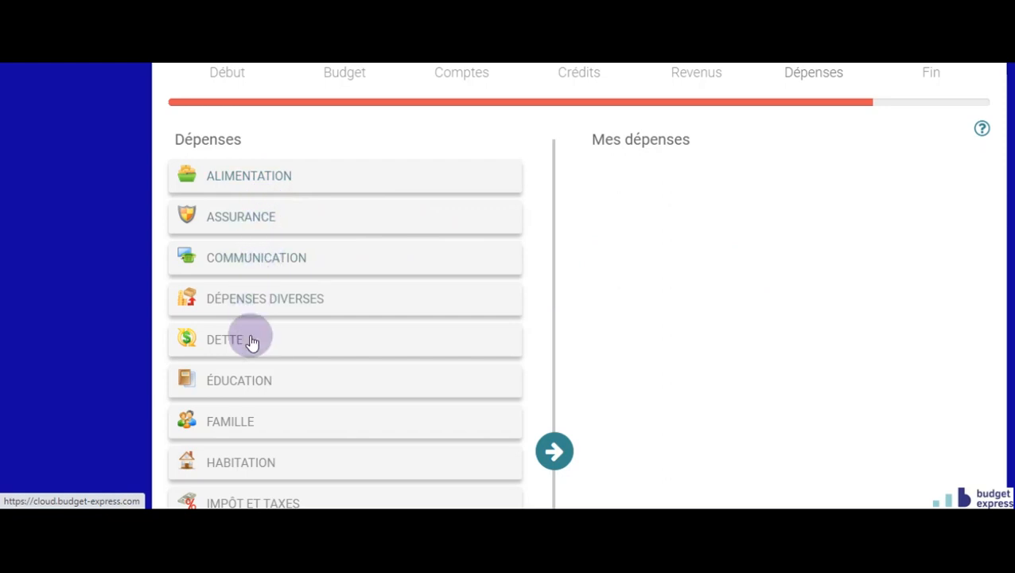
click(271, 181)
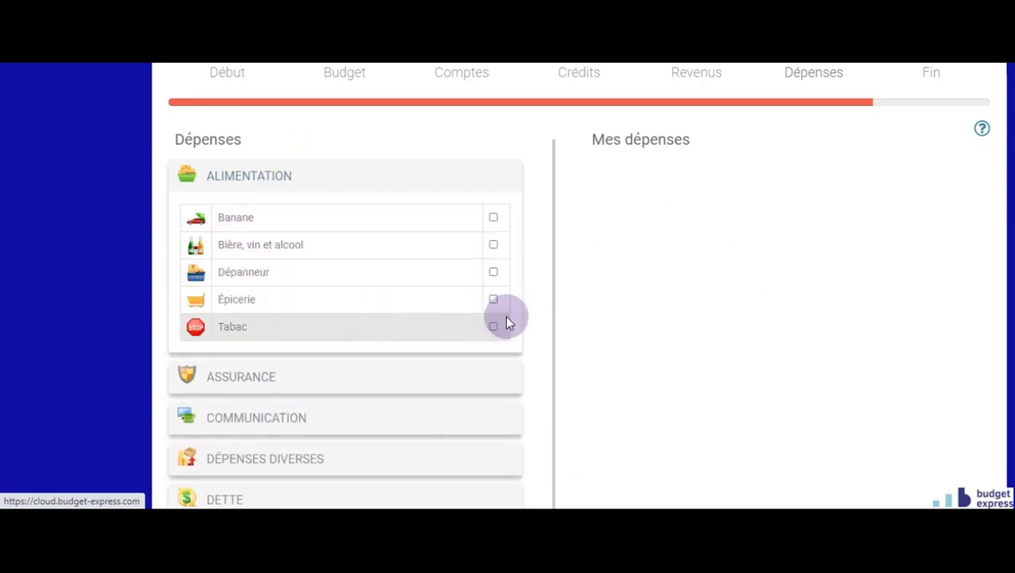
click(492, 301)
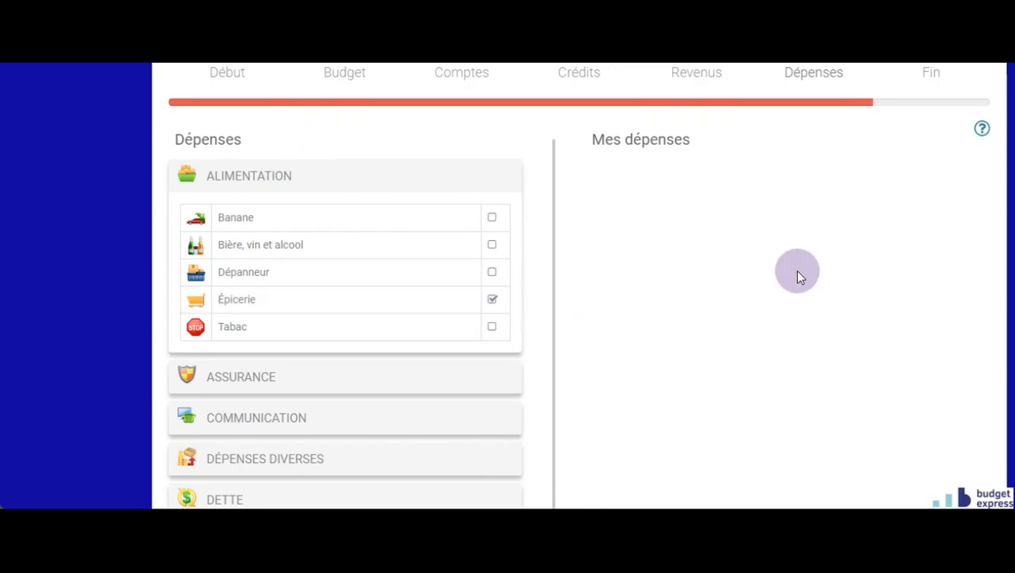
scroll(715, 318, down, 2)
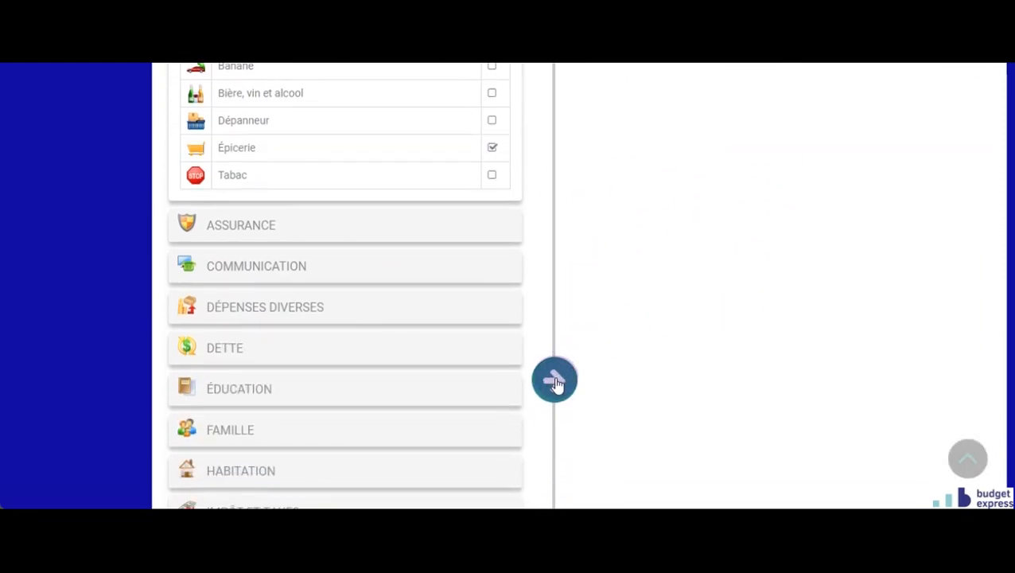
scroll(946, 234, up, 1)
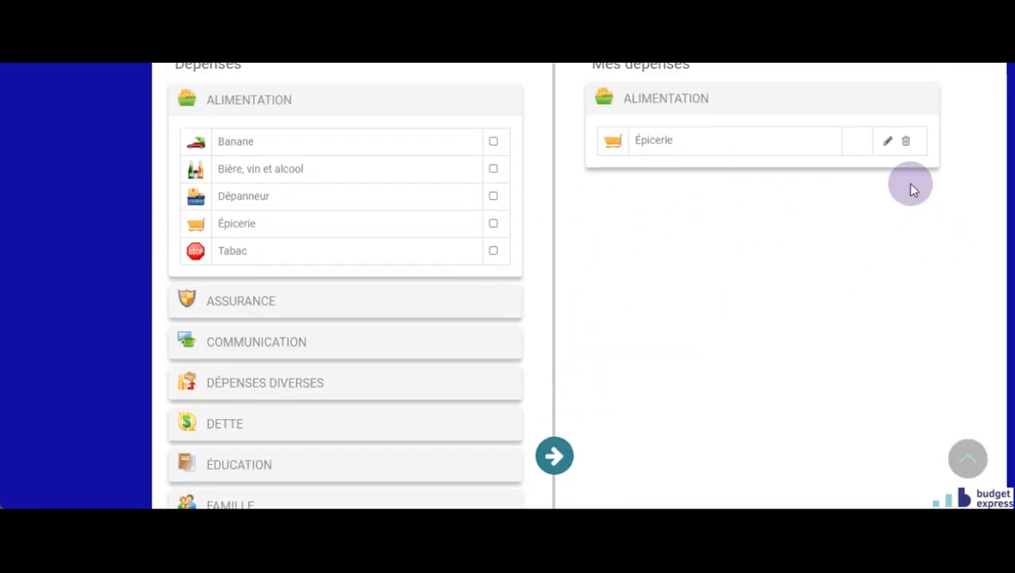
Step: Set the Épicerie expense's amount to 200 $ with a Semaine frequency
click(889, 144)
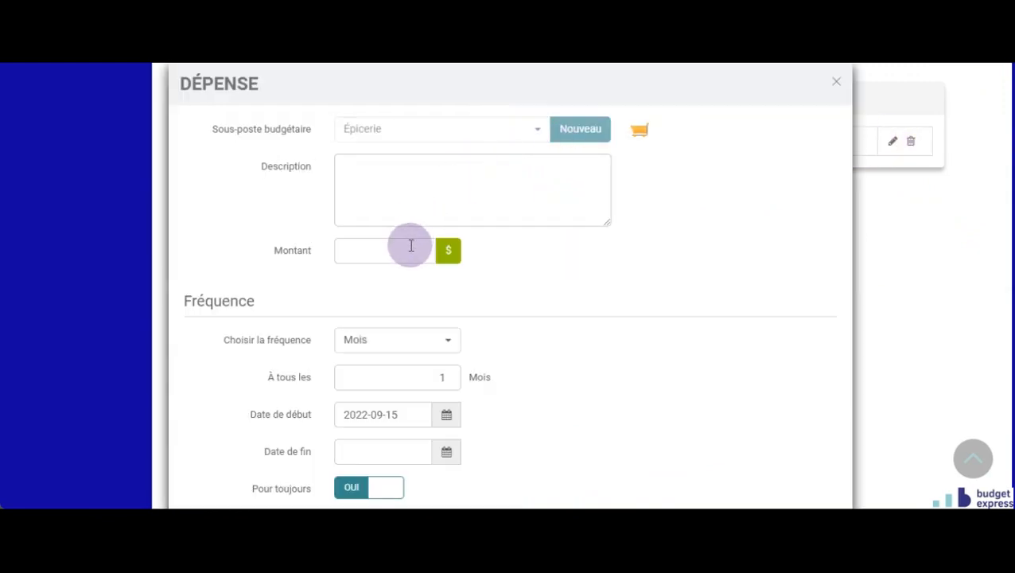
click(413, 253)
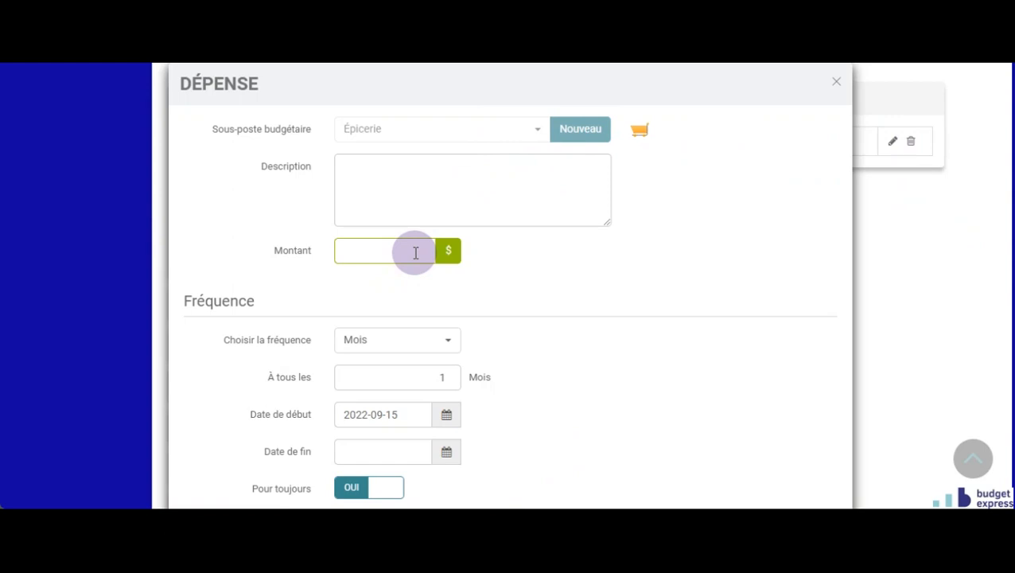
text(200)
click(448, 344)
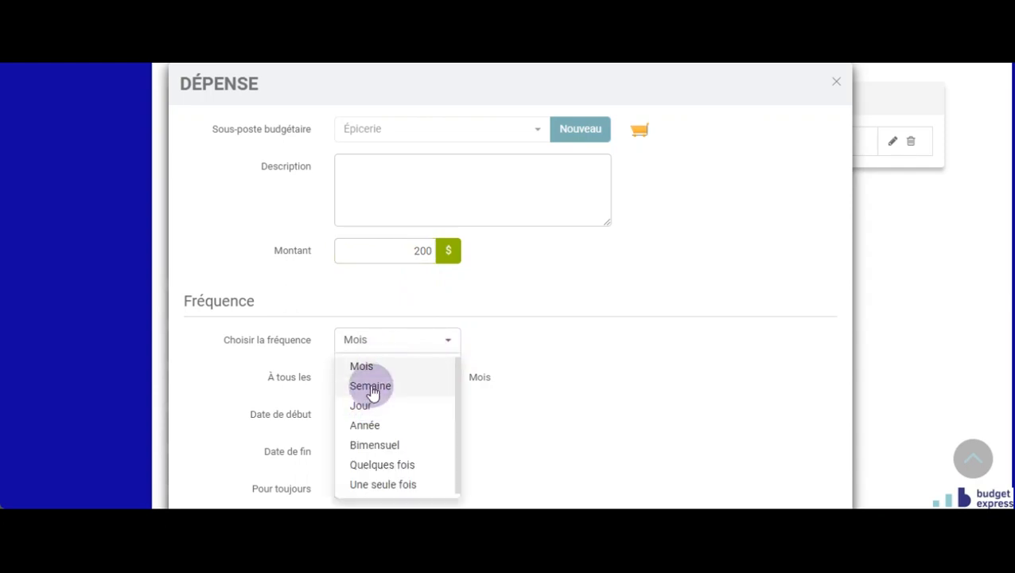
click(371, 388)
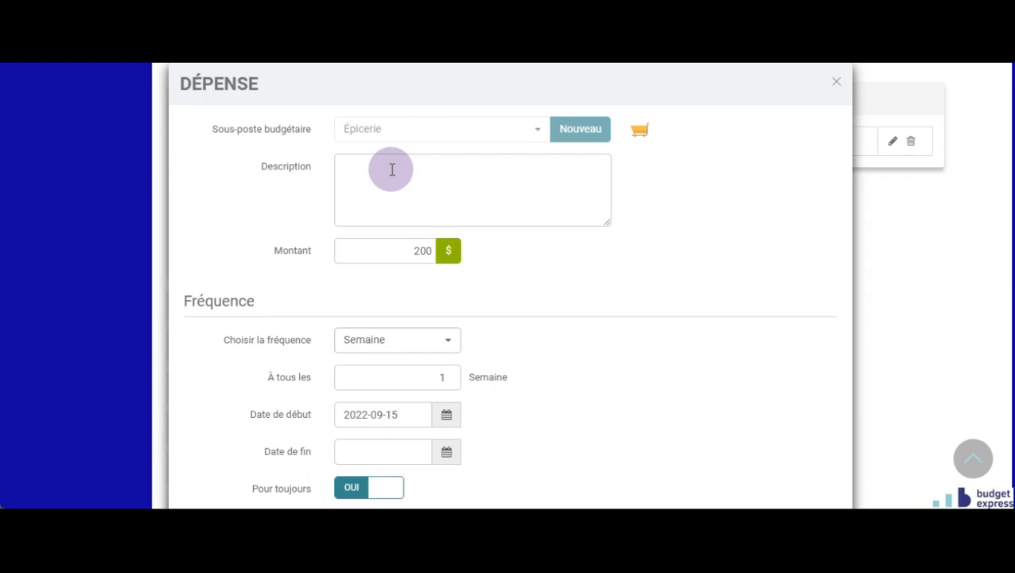
Step: Set the Épicerie expense's start date to 2022-09-17, have it paid by visa, and save it
scroll(631, 229, down, 1)
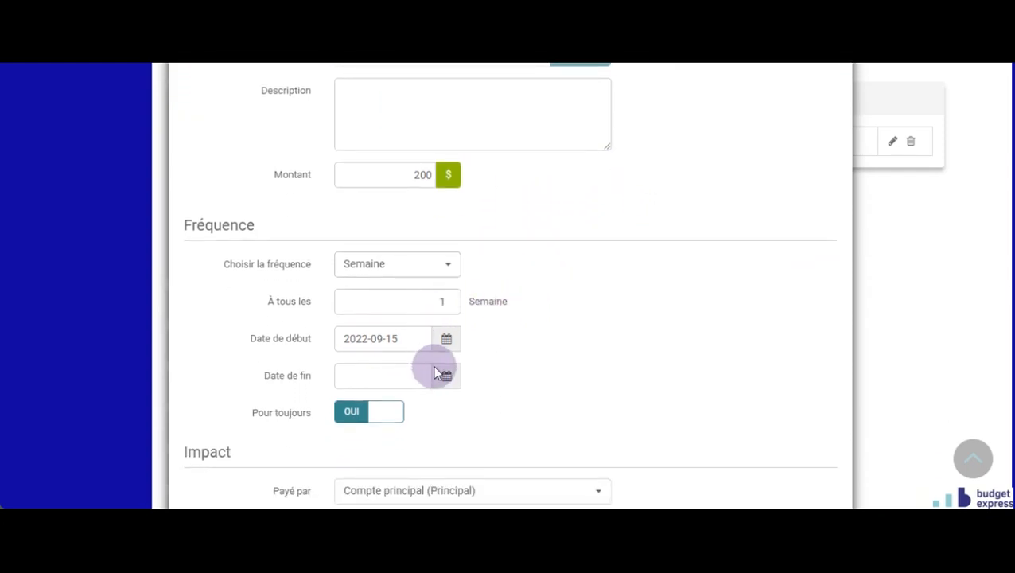
click(446, 342)
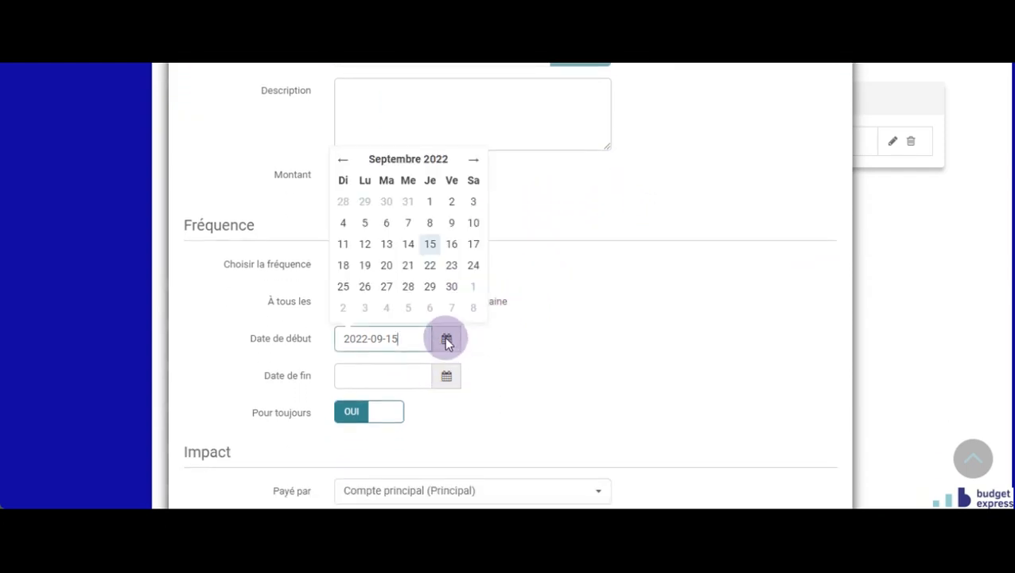
click(473, 247)
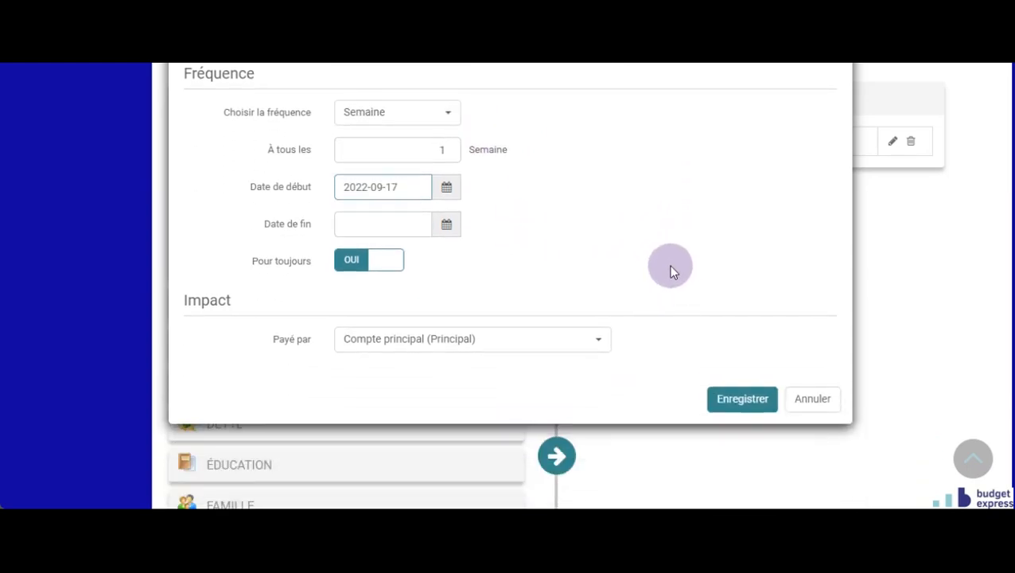
click(544, 348)
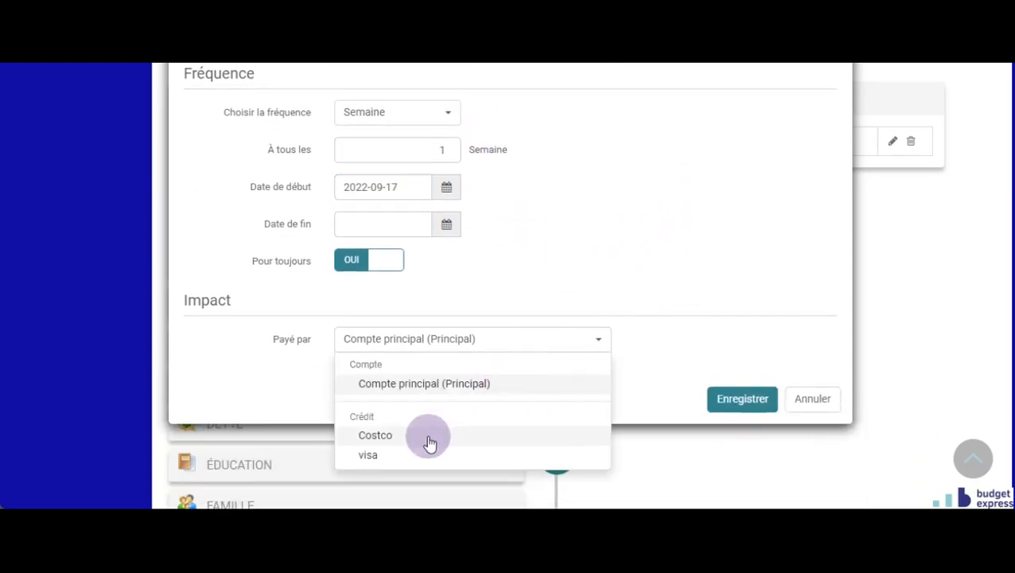
click(384, 457)
click(740, 402)
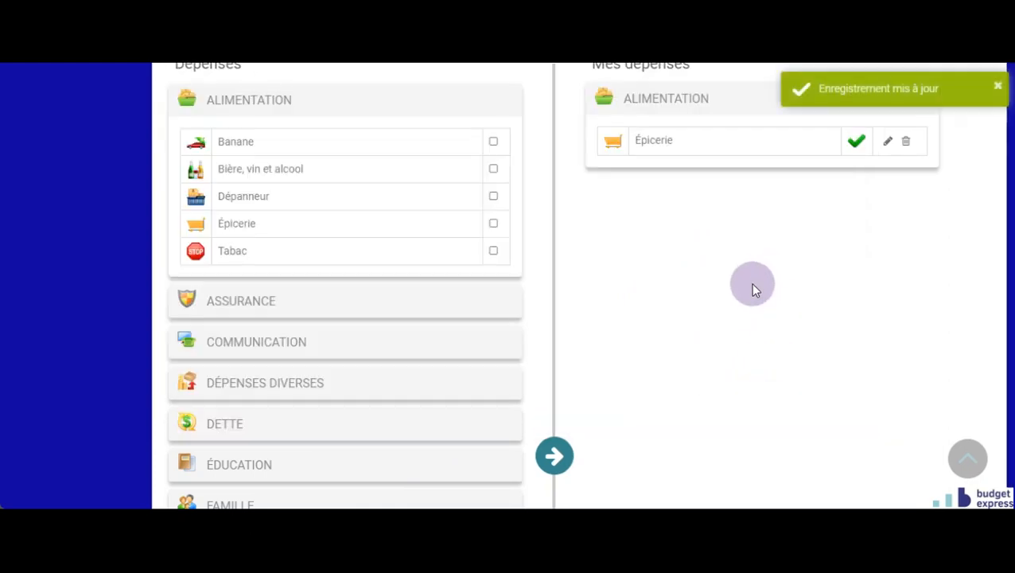
Step: Proceed to the Fin stage of the budget setup assistant
scroll(769, 316, up, 2)
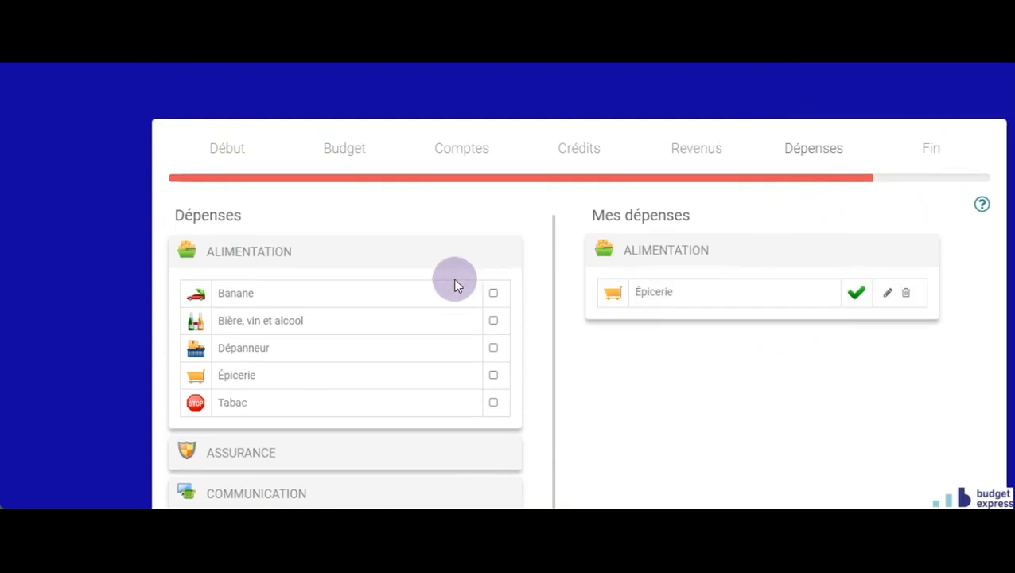
click(932, 151)
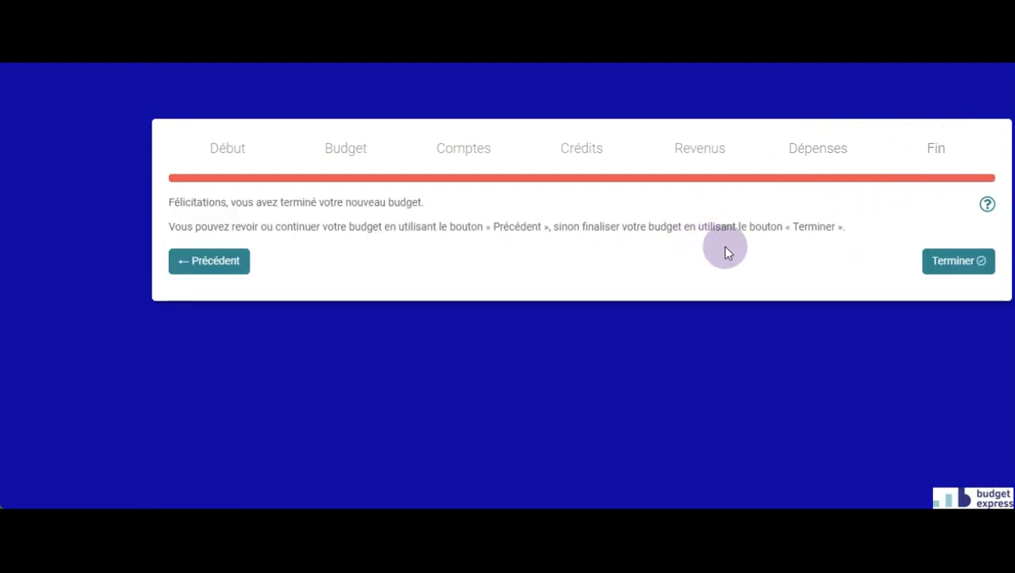